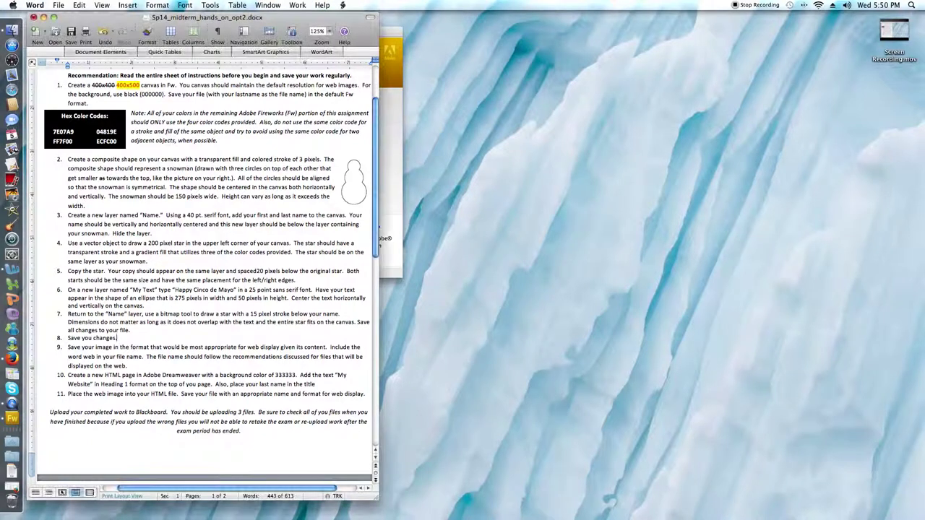
Step: Add a period to the end of item 8 ('Save you changes') in the Word instructions
{"action": "scroll", "coordinate": [117, 337], "scroll_direction": "up", "scroll_amount": 1}
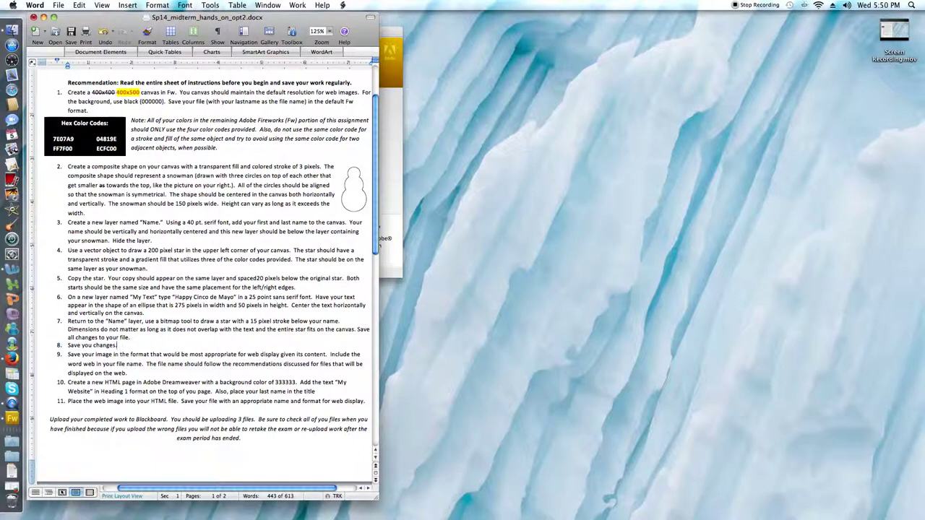
{"action": "type", "text": "."}
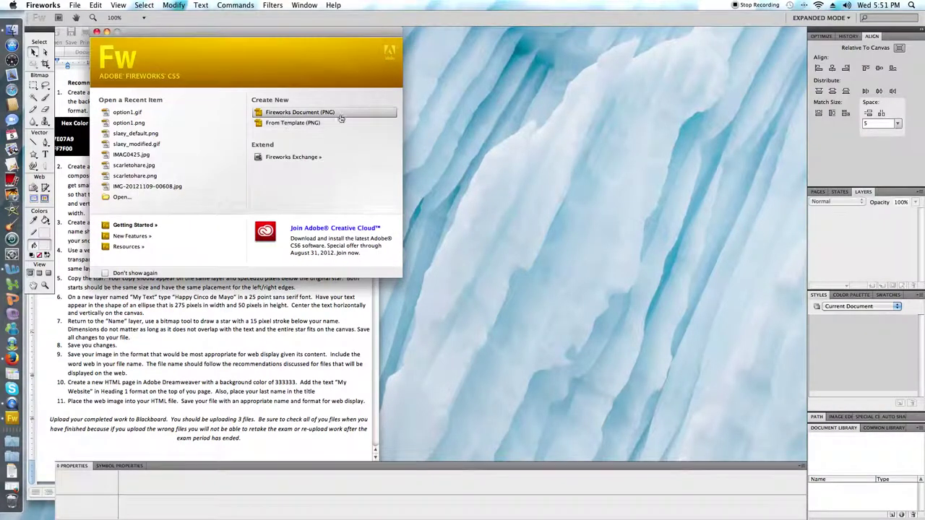
Step: Create a new Fireworks PNG document 400 × 500 px with a black custom canvas
{"action": "left_click", "coordinate": [287, 117]}
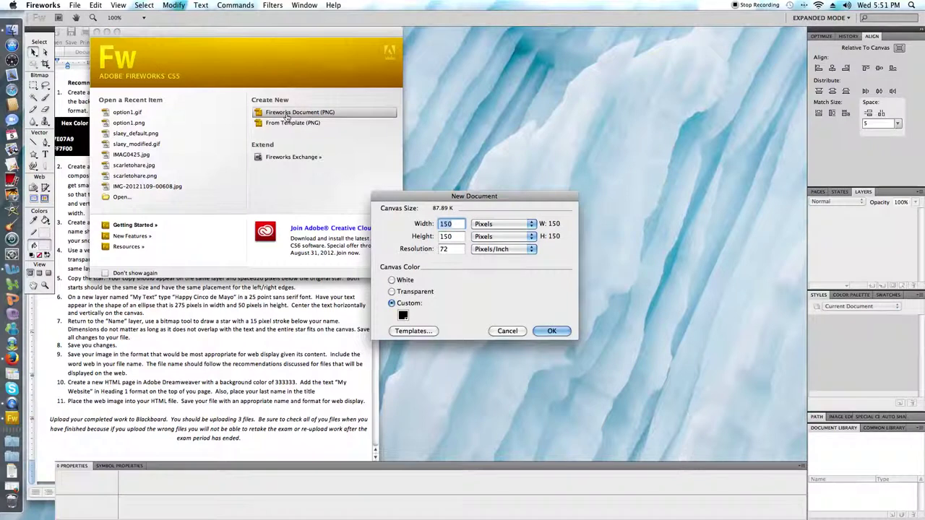
{"action": "type", "text": "400"}
{"action": "key", "text": "Tab"}
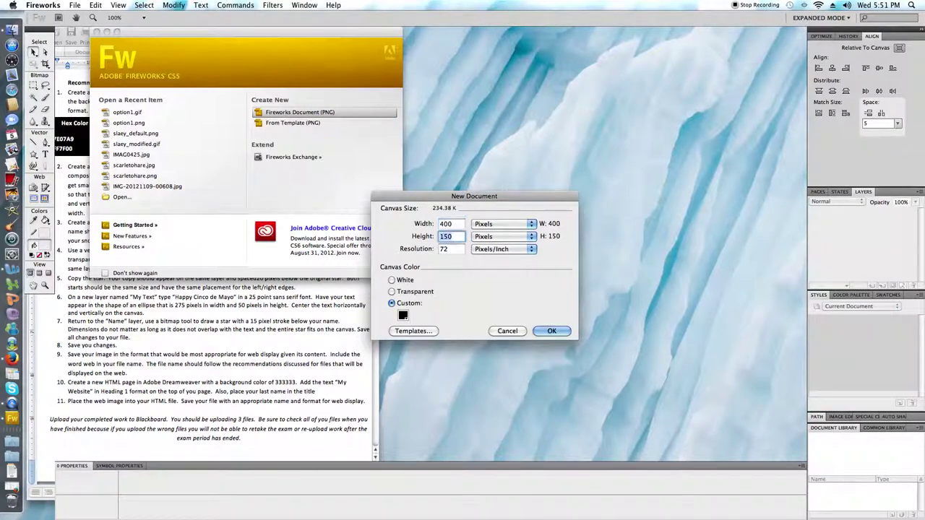
{"action": "type", "text": "500"}
{"action": "key", "text": "Tab"}
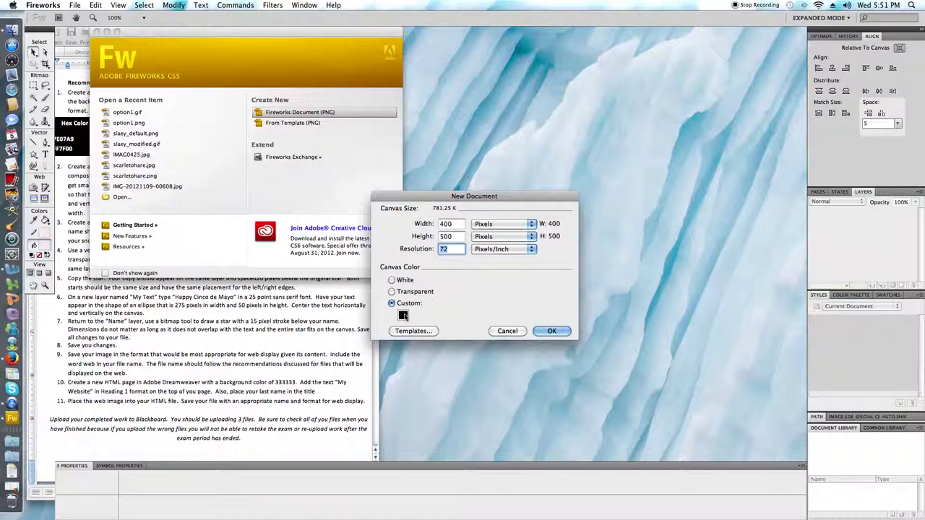
{"action": "left_click", "coordinate": [403, 315]}
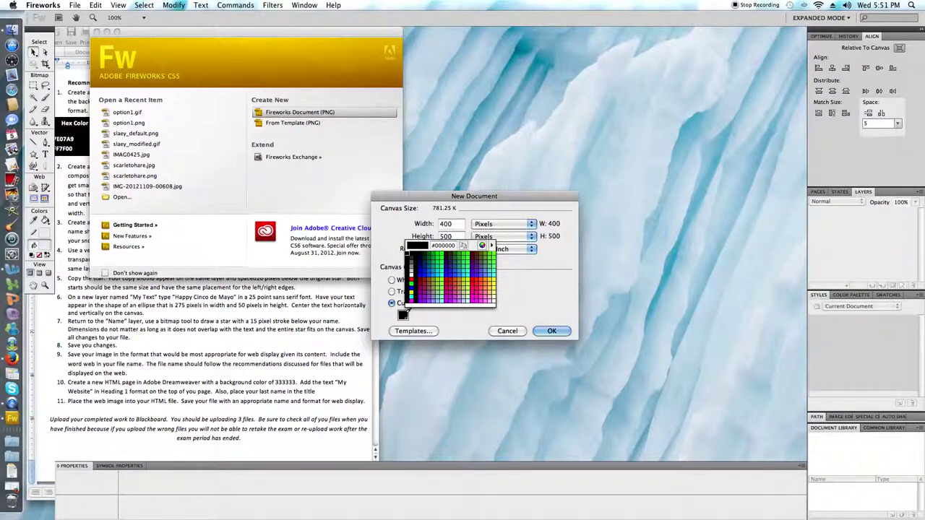
{"action": "left_click", "coordinate": [406, 313]}
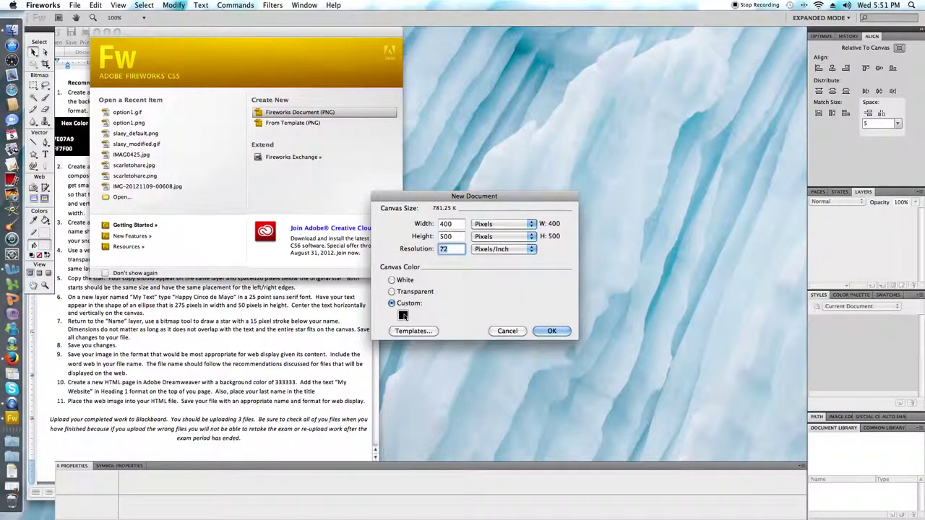
{"action": "left_click", "coordinate": [551, 331]}
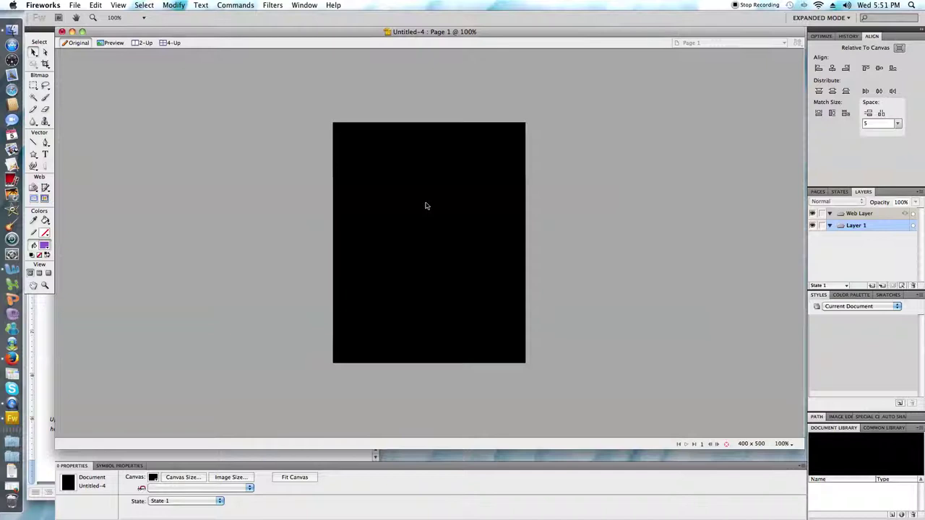
Step: Save the document to the Desktop as a PNG named with the student's last name
{"action": "left_click", "coordinate": [75, 5]}
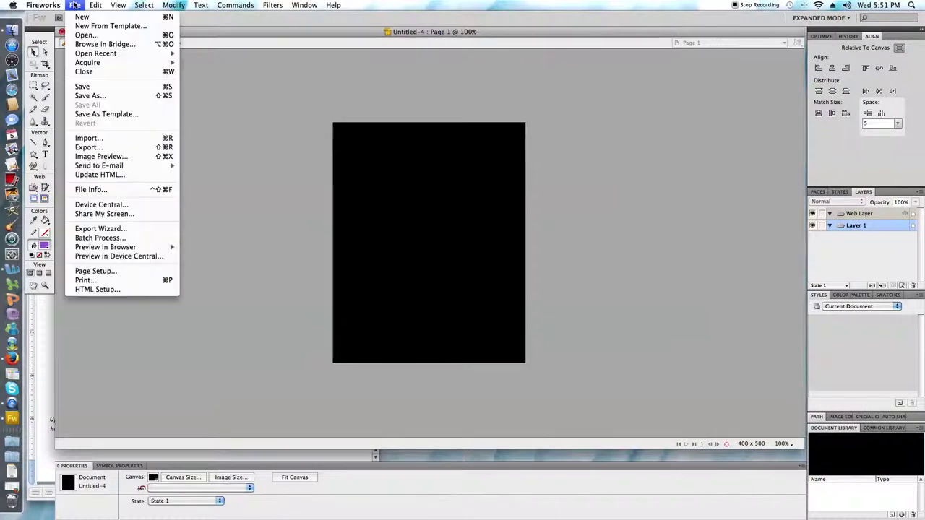
{"action": "left_click", "coordinate": [102, 87]}
{"action": "type", "text": "slaey"}
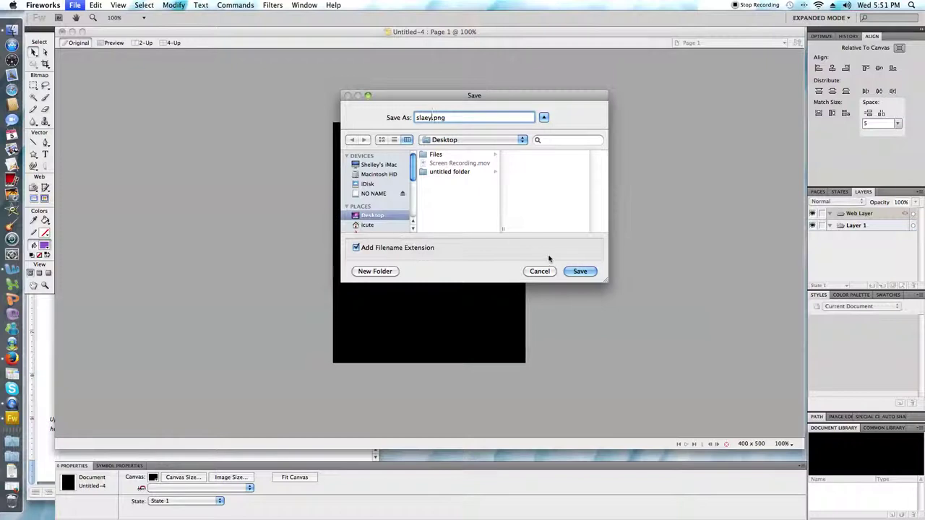
{"action": "left_click", "coordinate": [578, 272]}
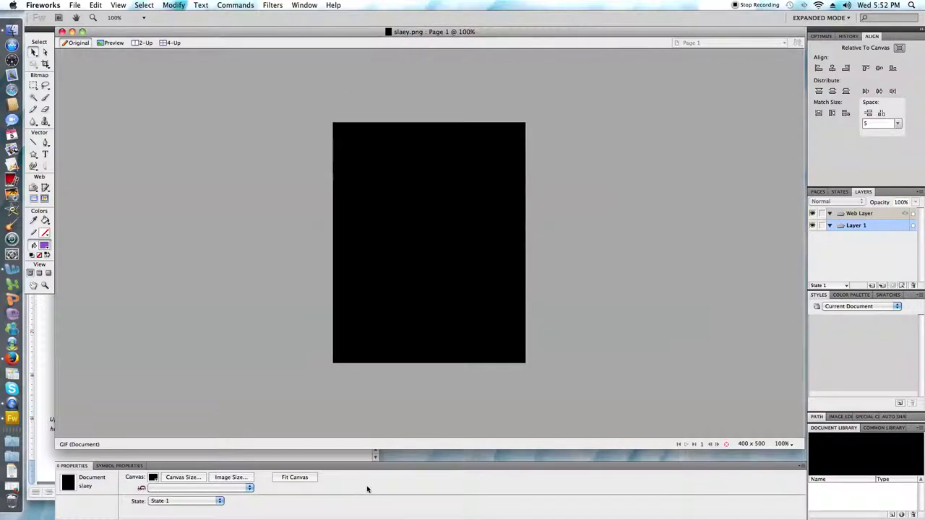
Step: Switch to the Word instructions and type a period there
{"action": "key", "text": "super+Tab"}
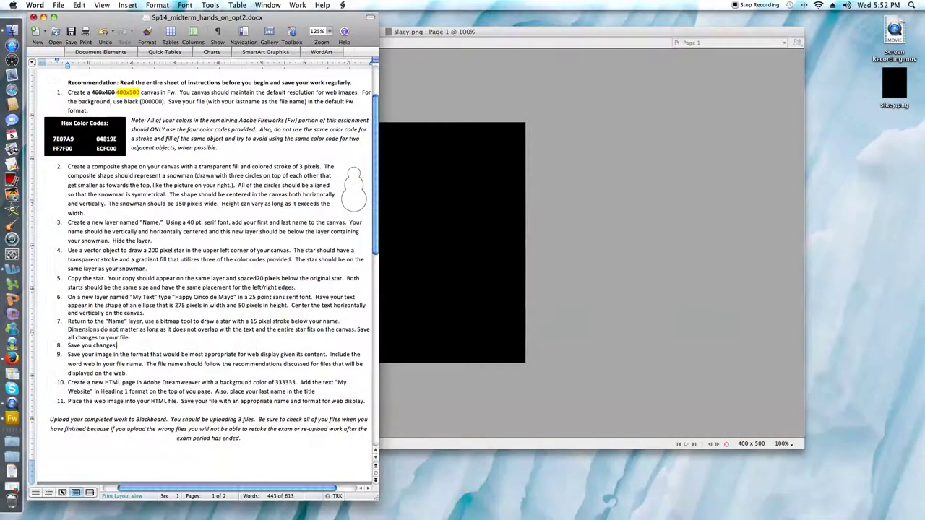
{"action": "type", "text": "."}
Step: Draw a 150 × 150 px circle in the lower centre of the canvas with the Ellipse tool
{"action": "left_click", "coordinate": [463, 220]}
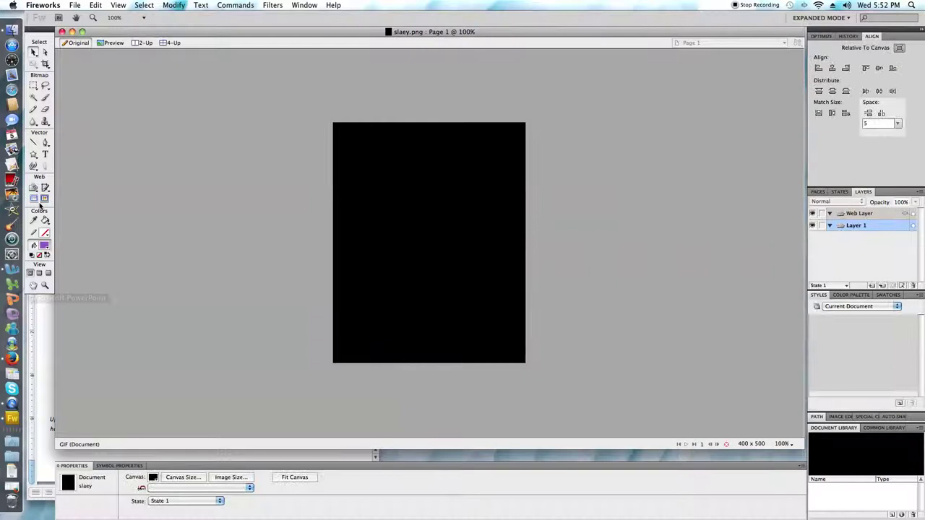
{"action": "left_click", "coordinate": [36, 158]}
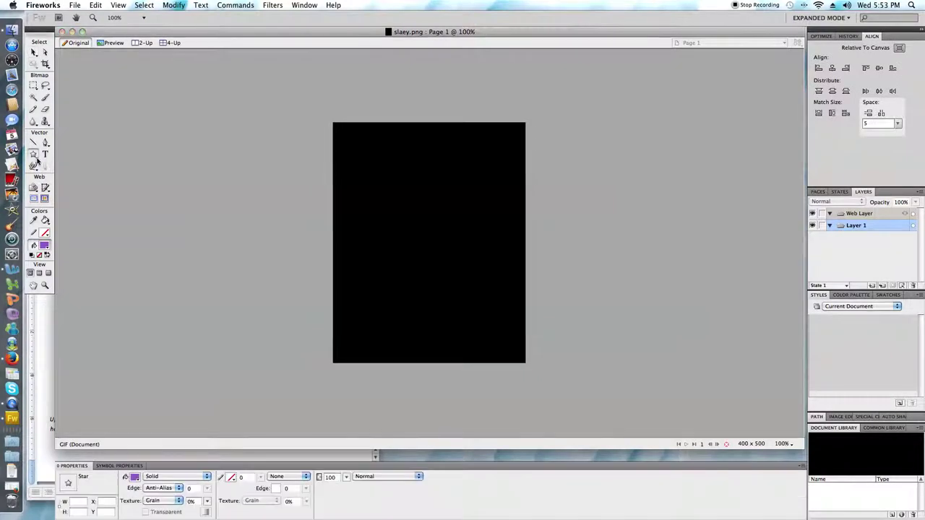
{"action": "left_click", "coordinate": [69, 178]}
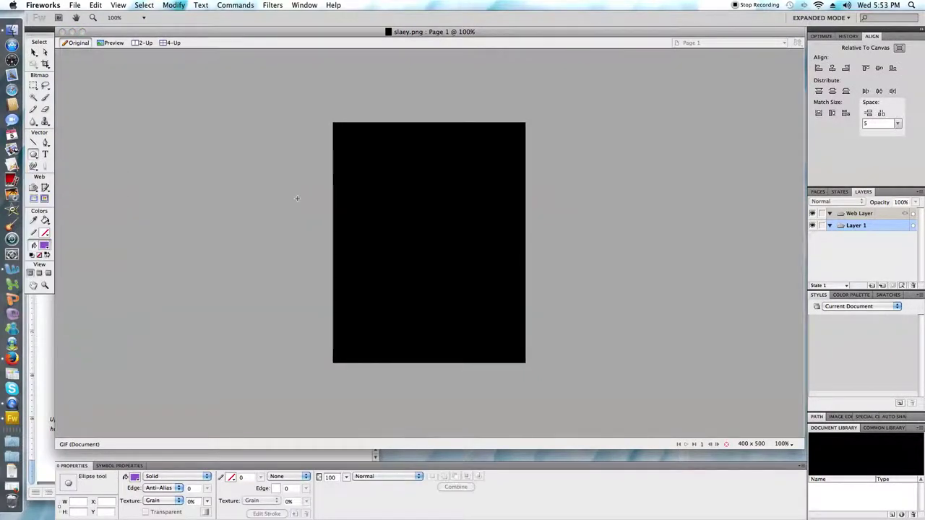
{"action": "left_click_drag", "start_coordinate": [400, 237], "coordinate": [455, 292]}
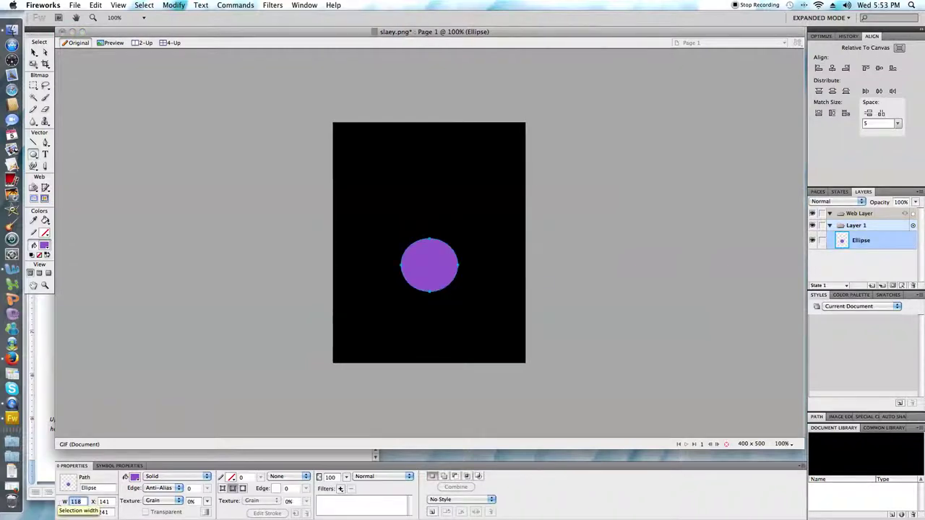
{"action": "type", "text": "150"}
{"action": "key", "text": "Tab"}
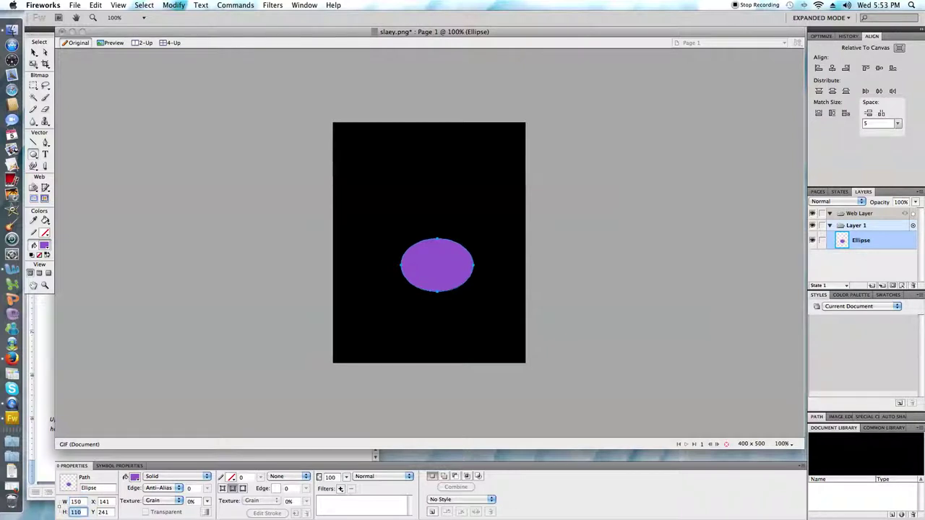
{"action": "type", "text": "150"}
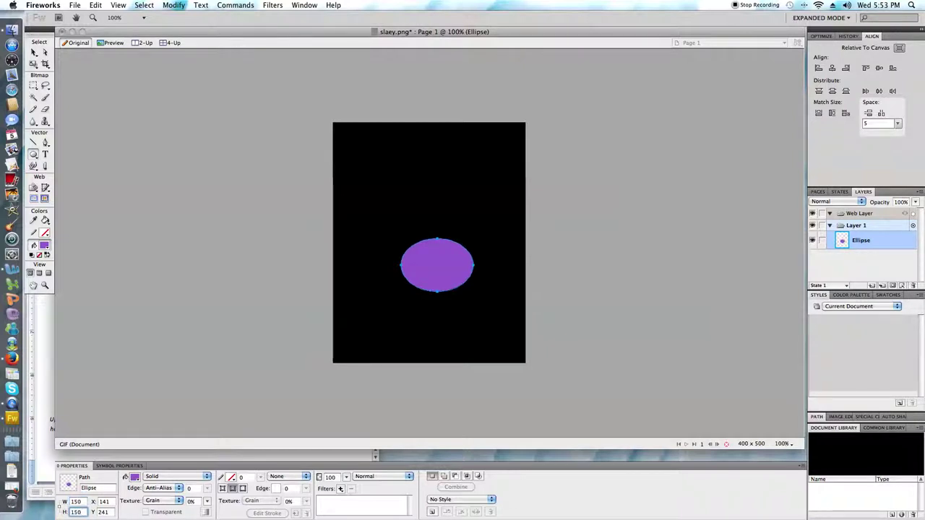
{"action": "key", "text": "Return"}
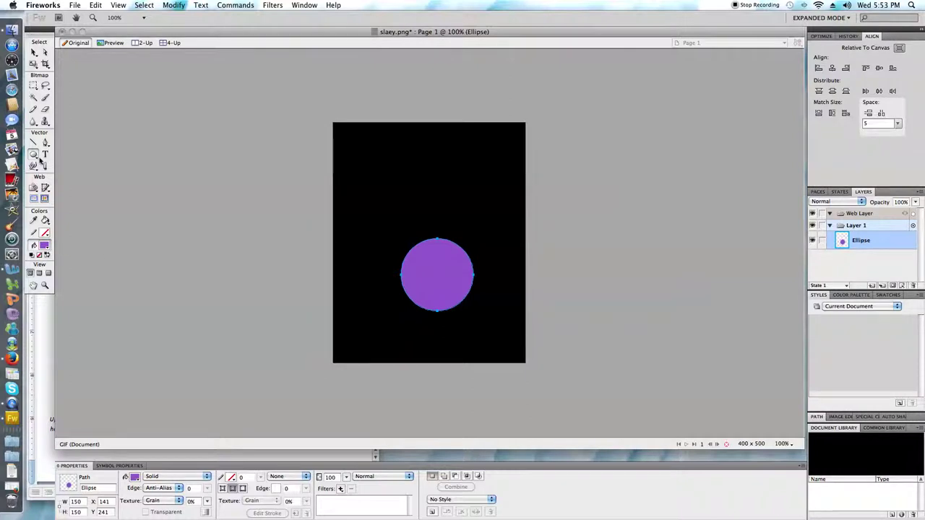
Step: Draw a second circle above the first and size it 125 × 125 px
{"action": "left_click_drag", "start_coordinate": [36, 161], "coordinate": [46, 179]}
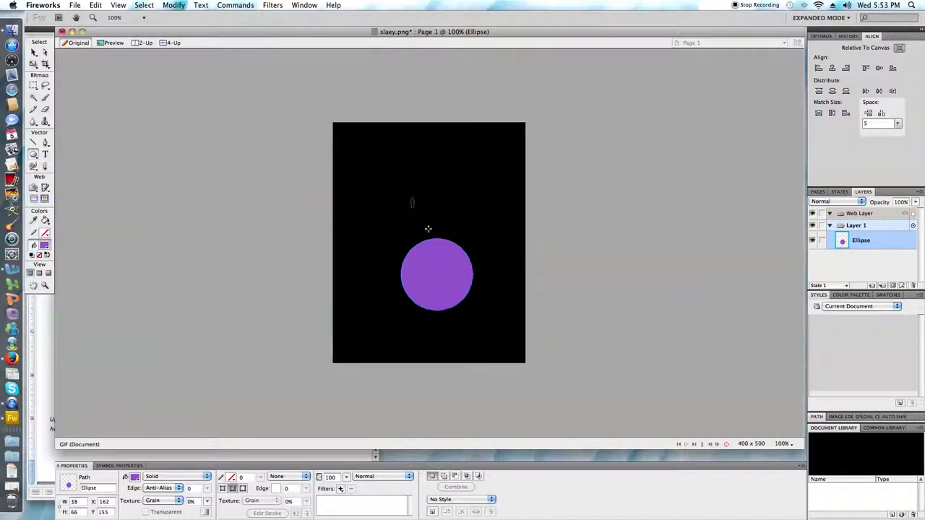
{"action": "left_click_drag", "start_coordinate": [411, 196], "coordinate": [478, 259]}
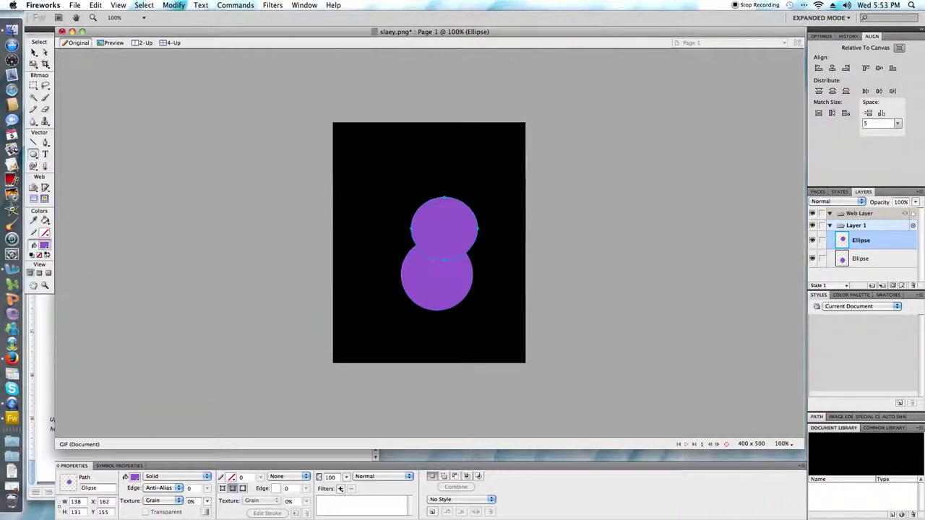
{"action": "left_click", "coordinate": [75, 502]}
{"action": "type", "text": "125"}
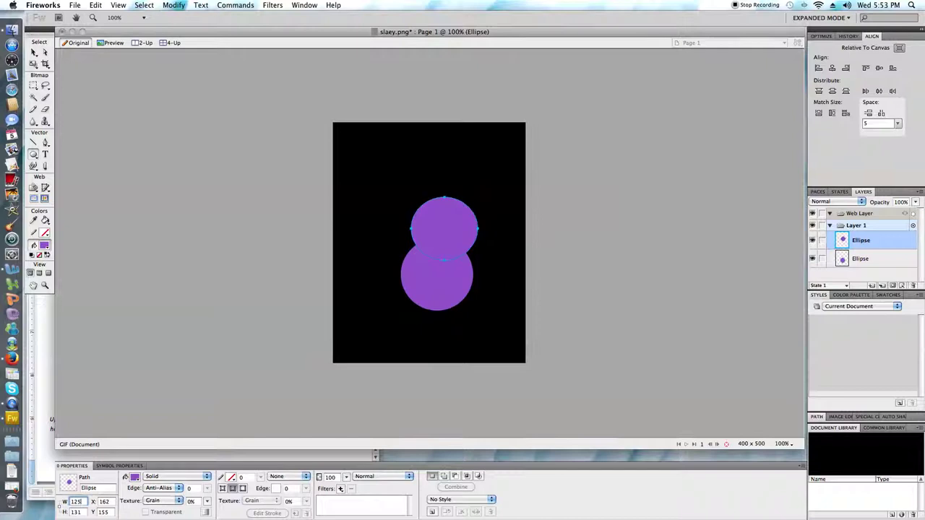
{"action": "key", "text": "Tab"}
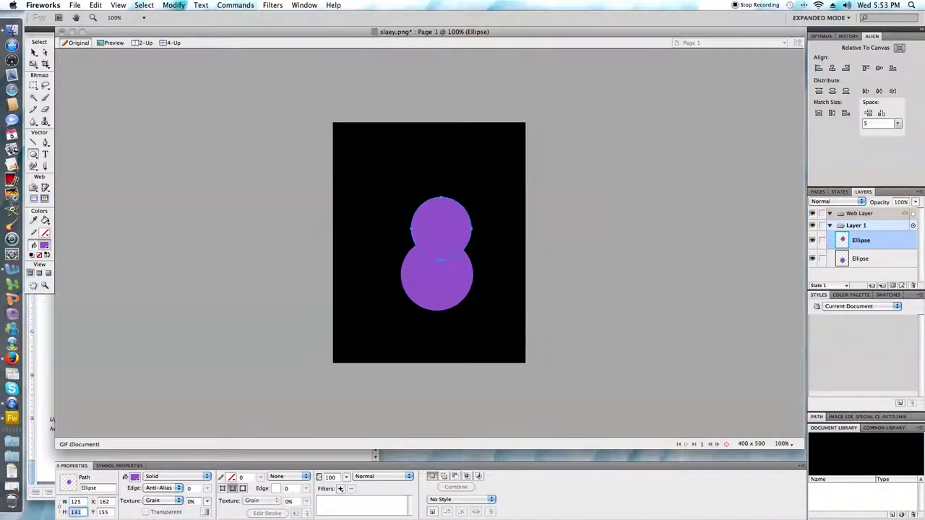
{"action": "type", "text": "125"}
{"action": "key", "text": "Return"}
Step: Draw a third circle at the top of the stack and size it 100 × 100 px
{"action": "left_click_drag", "start_coordinate": [397, 161], "coordinate": [452, 214]}
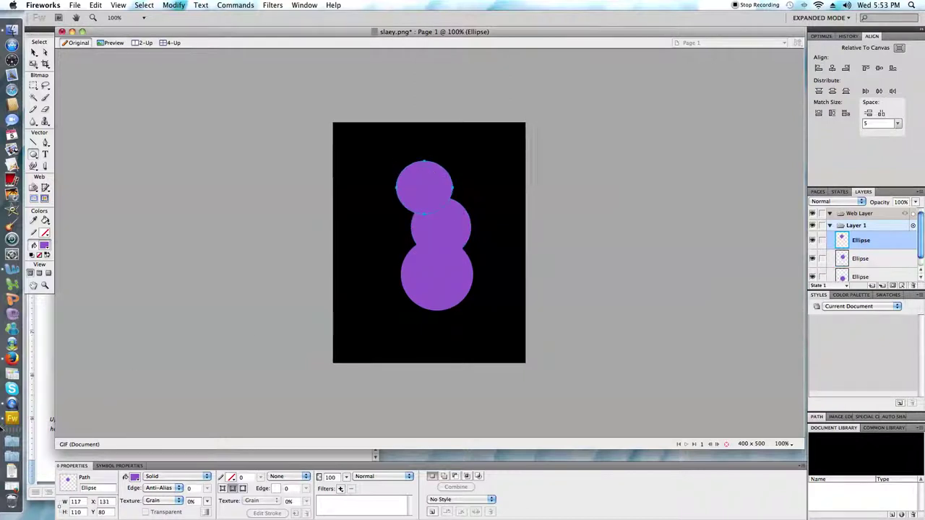
{"action": "left_click", "coordinate": [73, 501]}
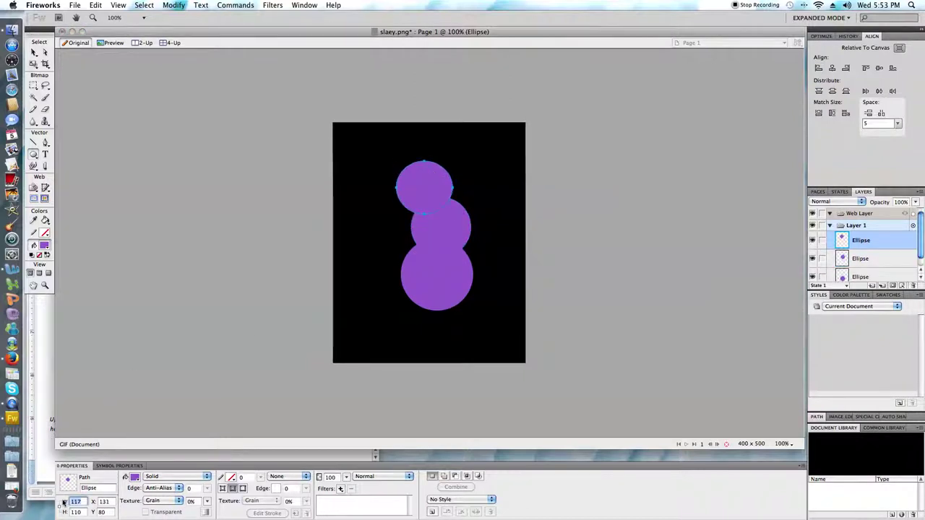
{"action": "type", "text": "100"}
{"action": "key", "text": "Tab"}
{"action": "type", "text": "100"}
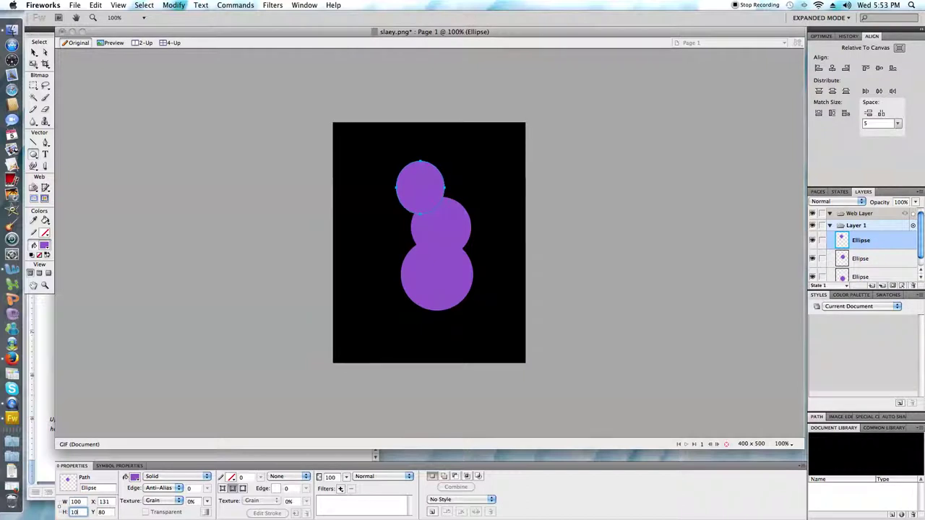
{"action": "key", "text": "Return"}
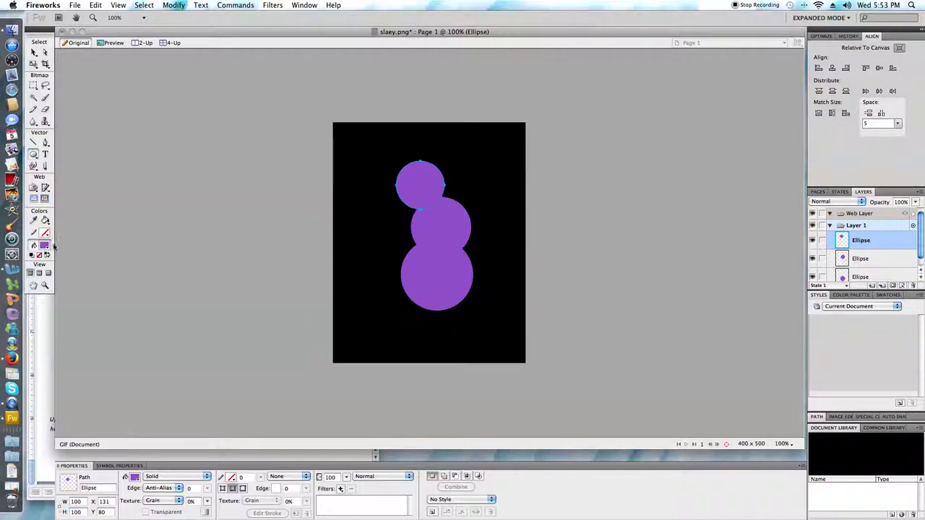
Step: Select the three circles and centre them horizontally on the canvas
{"action": "left_click", "coordinate": [33, 52]}
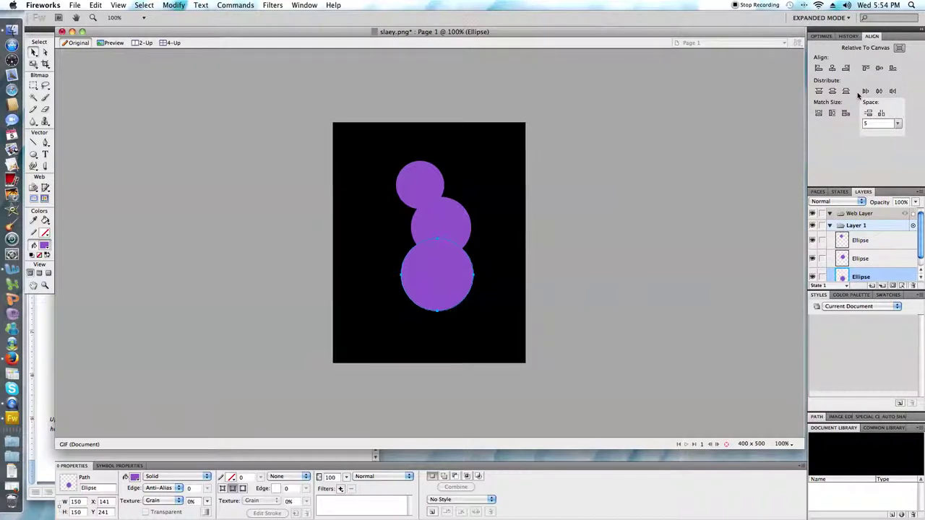
{"action": "left_click", "coordinate": [832, 68]}
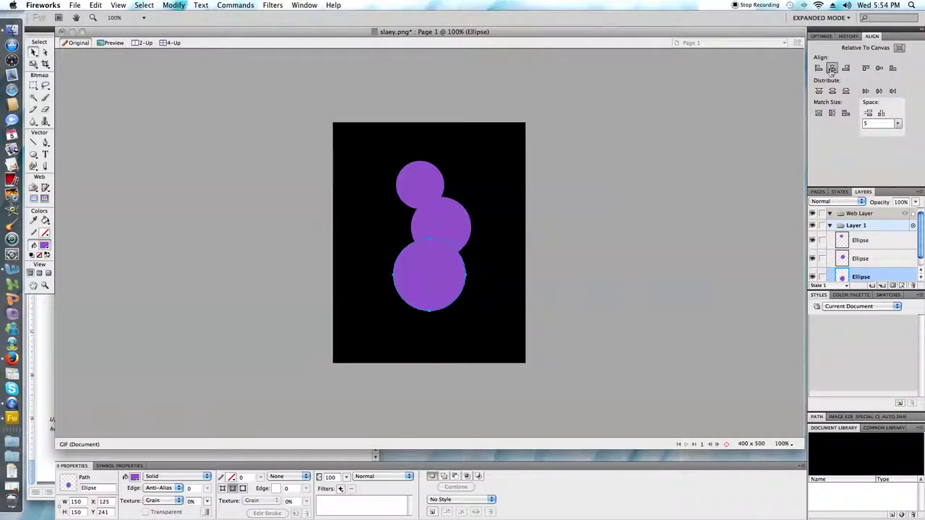
{"action": "left_click", "coordinate": [440, 212], "text": "shift"}
{"action": "left_click", "coordinate": [433, 194], "text": "shift"}
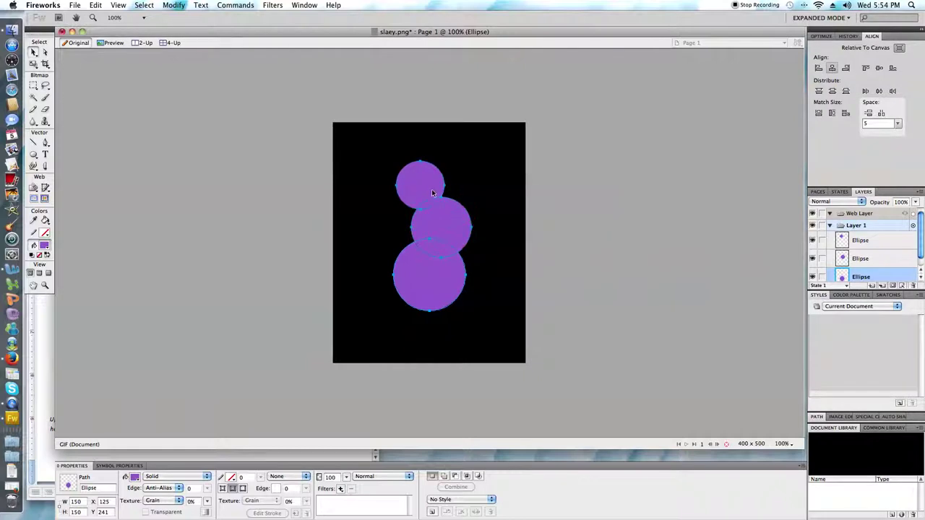
{"action": "left_click", "coordinate": [832, 68]}
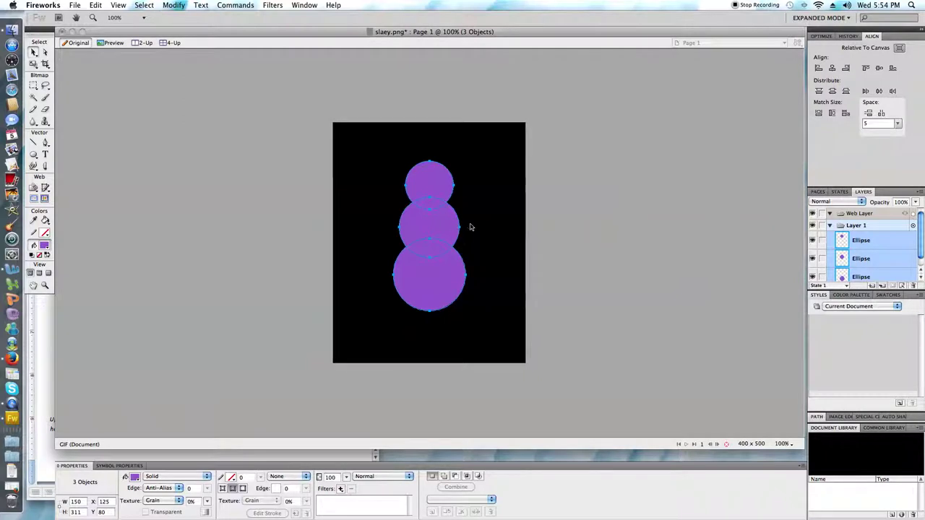
Step: Move the middle and top circles down into an overlapping stack and select all three
{"action": "left_click_drag", "start_coordinate": [434, 221], "coordinate": [436, 239]}
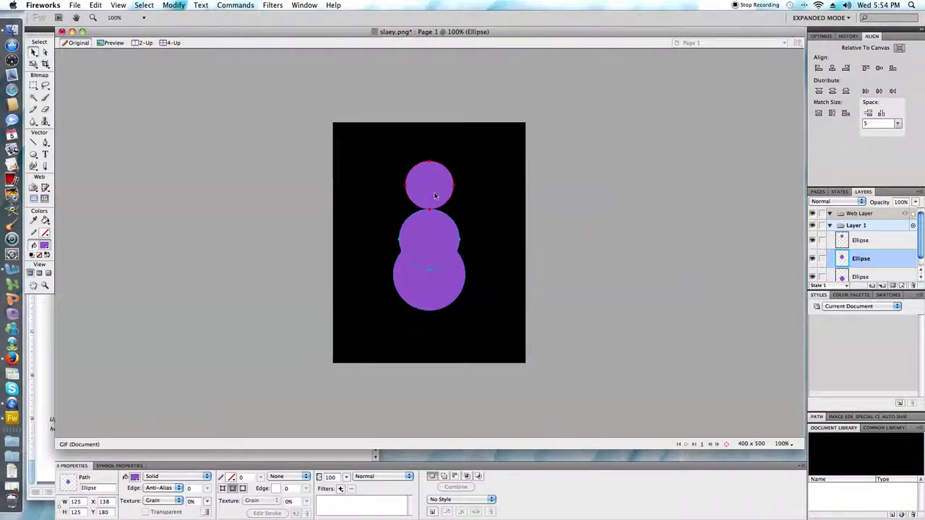
{"action": "left_click_drag", "start_coordinate": [434, 196], "coordinate": [438, 210]}
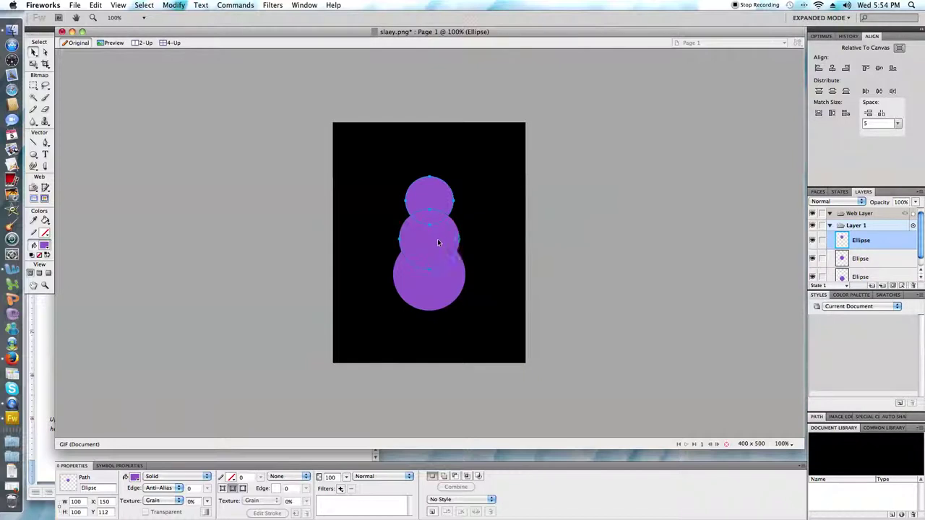
{"action": "key", "text": "super+a"}
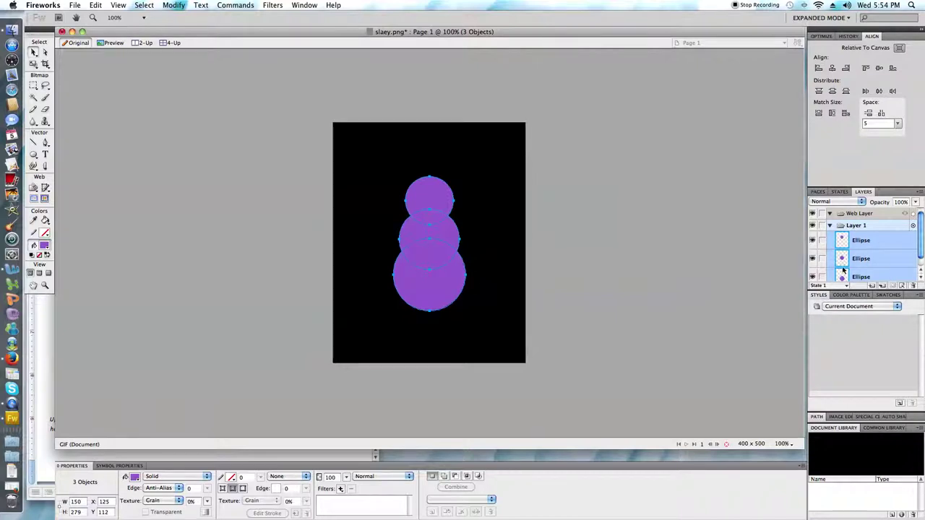
Step: Union the three circles into one combined path with Combine Paths > Union
{"action": "left_click", "coordinate": [173, 5]}
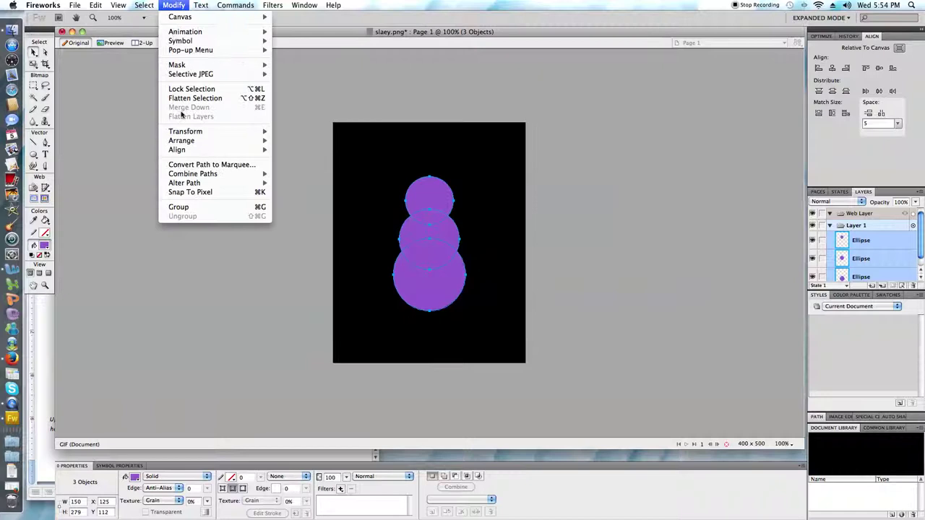
{"action": "mouse_move", "coordinate": [186, 176]}
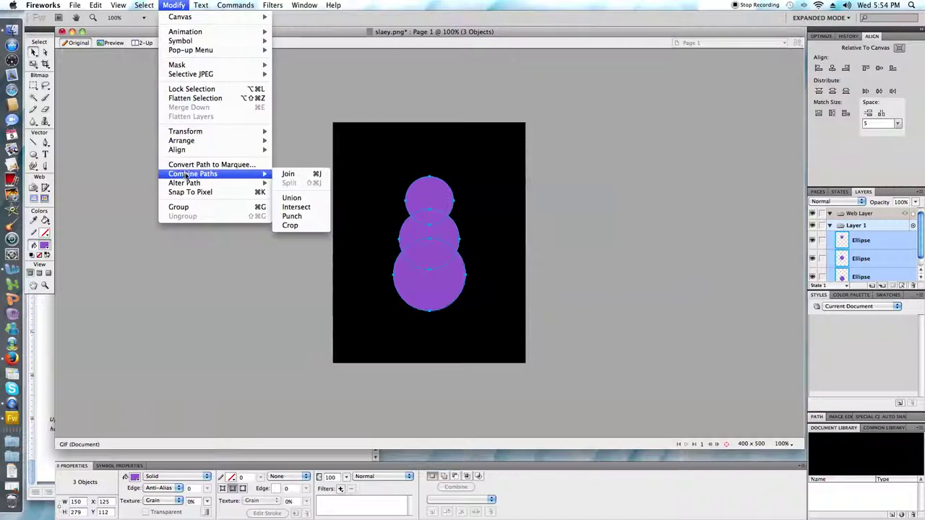
{"action": "left_click", "coordinate": [306, 198]}
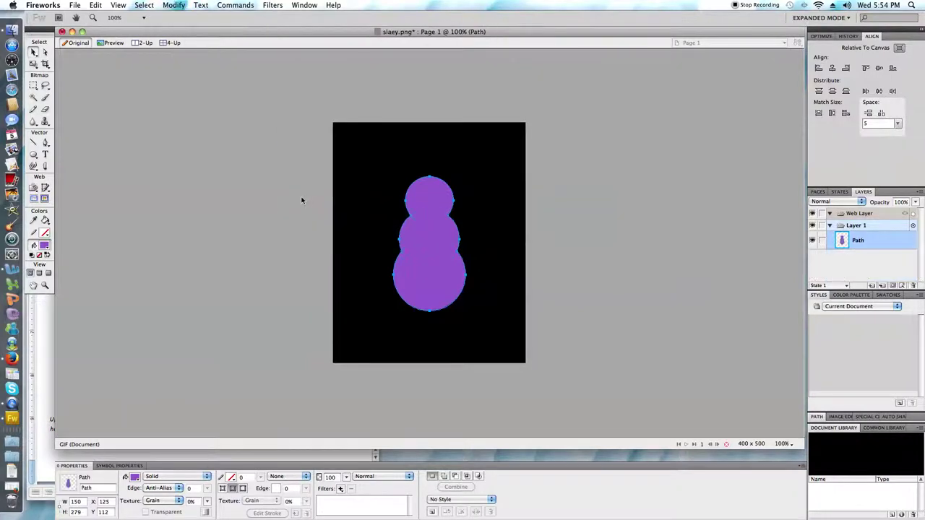
{"action": "left_click", "coordinate": [851, 253]}
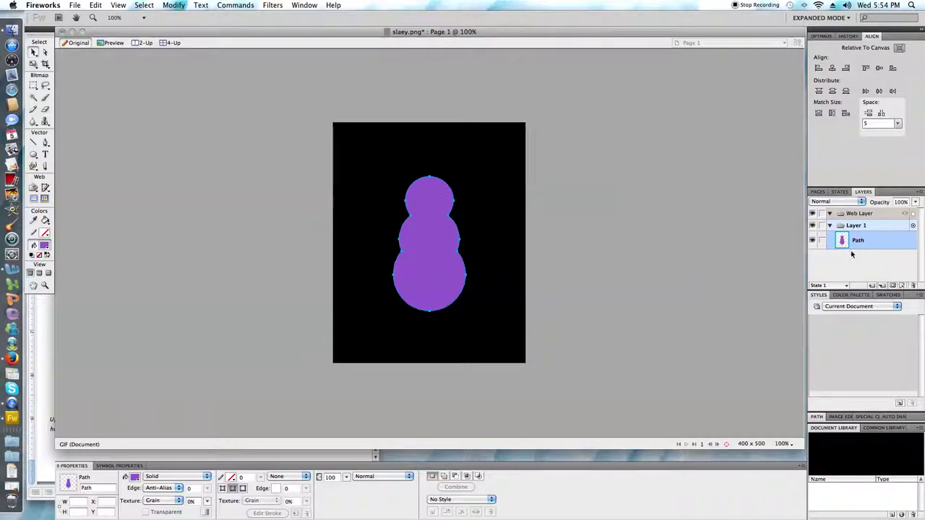
{"action": "left_click", "coordinate": [867, 246]}
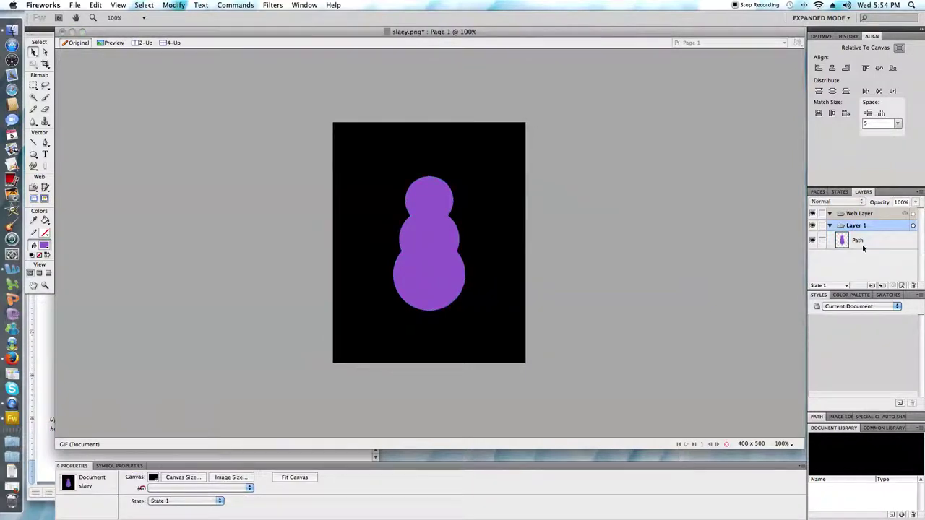
{"action": "left_click", "coordinate": [862, 244]}
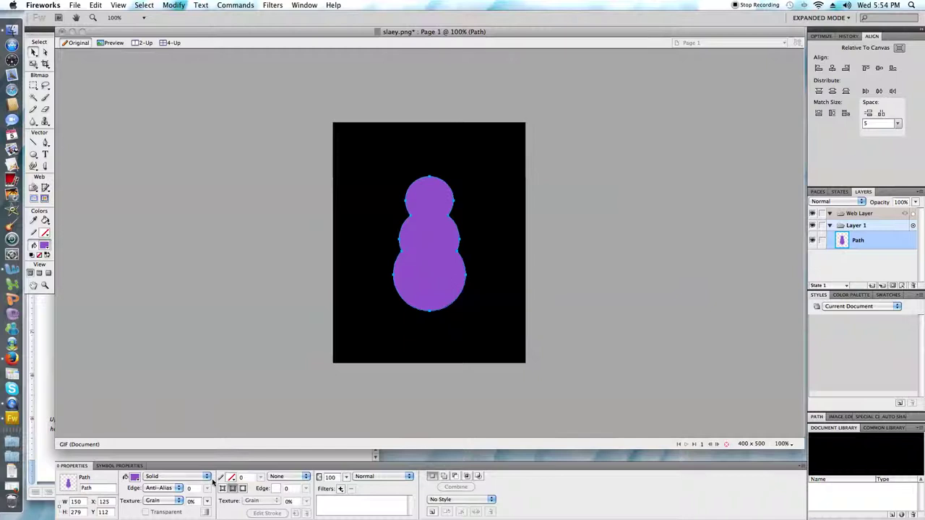
Step: Set the path's fill to None and give it a solid 3 px stroke
{"action": "left_click", "coordinate": [134, 477]}
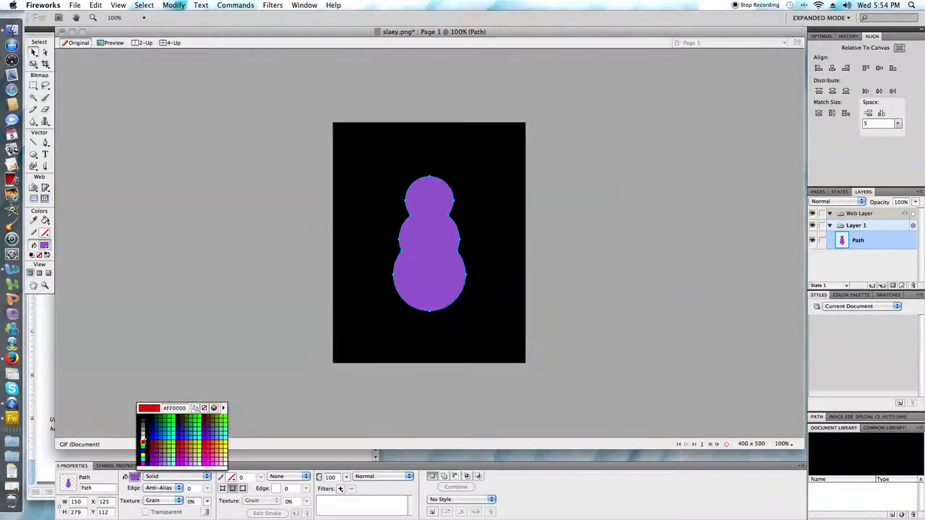
{"action": "left_click", "coordinate": [204, 408]}
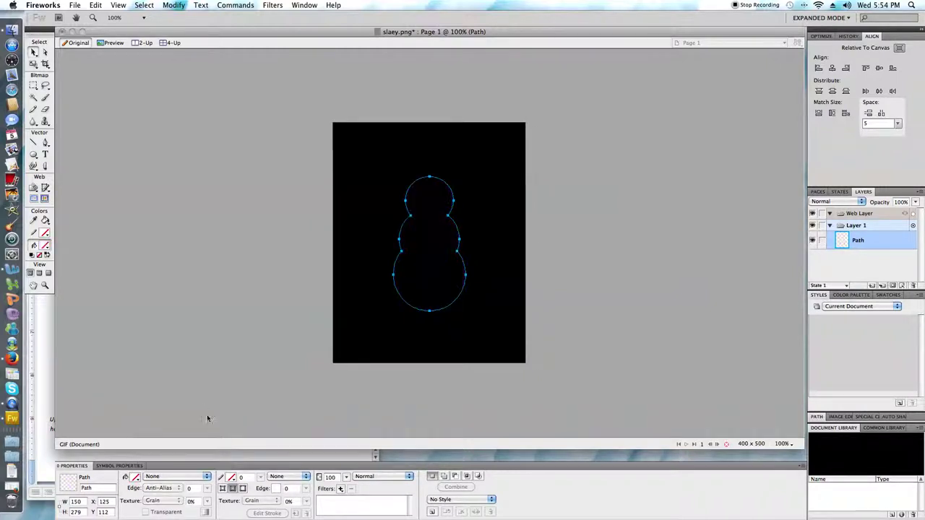
{"action": "left_click", "coordinate": [231, 478]}
{"action": "left_click", "coordinate": [272, 431]}
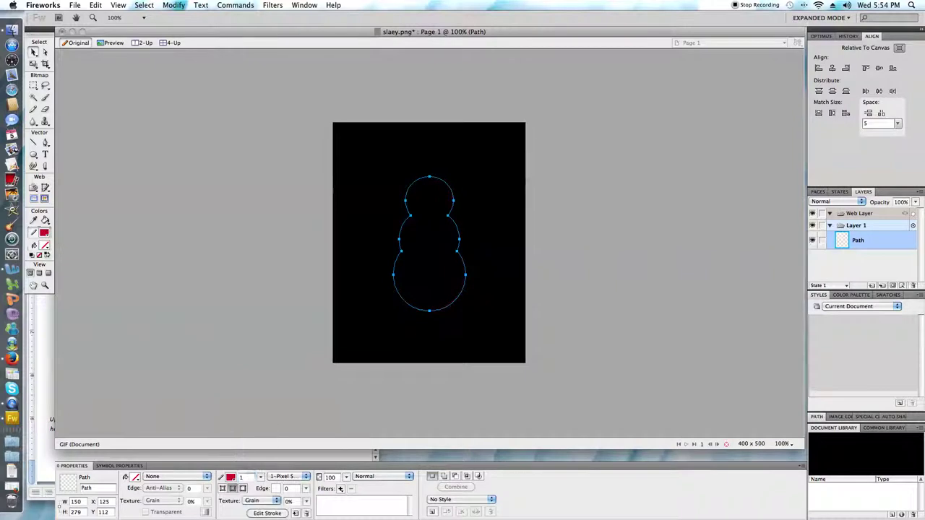
{"action": "left_click", "coordinate": [245, 477]}
{"action": "key", "text": "BackSpace"}
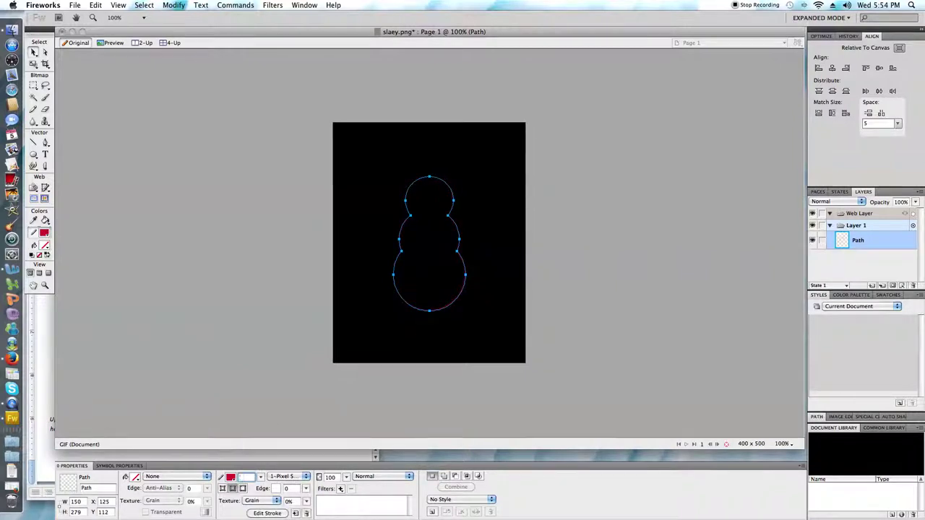
{"action": "type", "text": "3"}
Step: Change the stroke colour to #7E07A9 and centre the snowman vertically on the canvas
{"action": "left_click", "coordinate": [232, 477]}
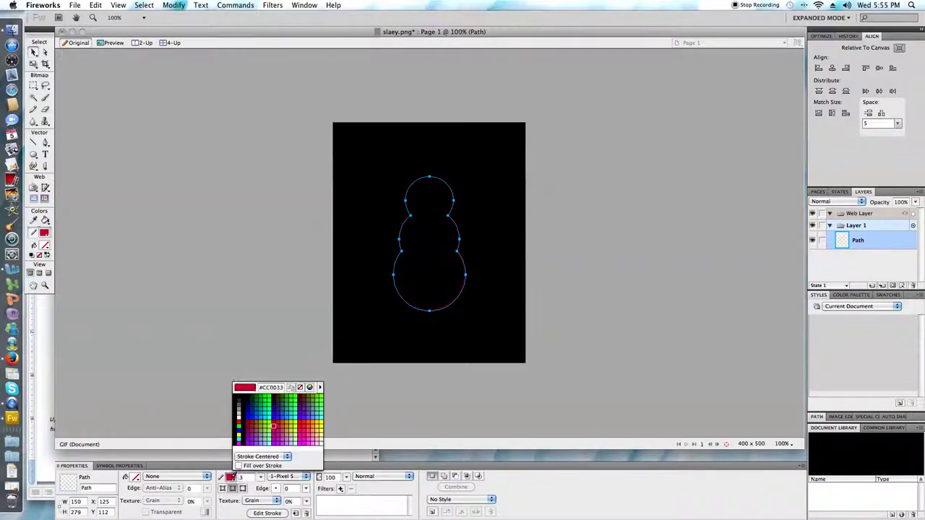
{"action": "left_click", "coordinate": [264, 389]}
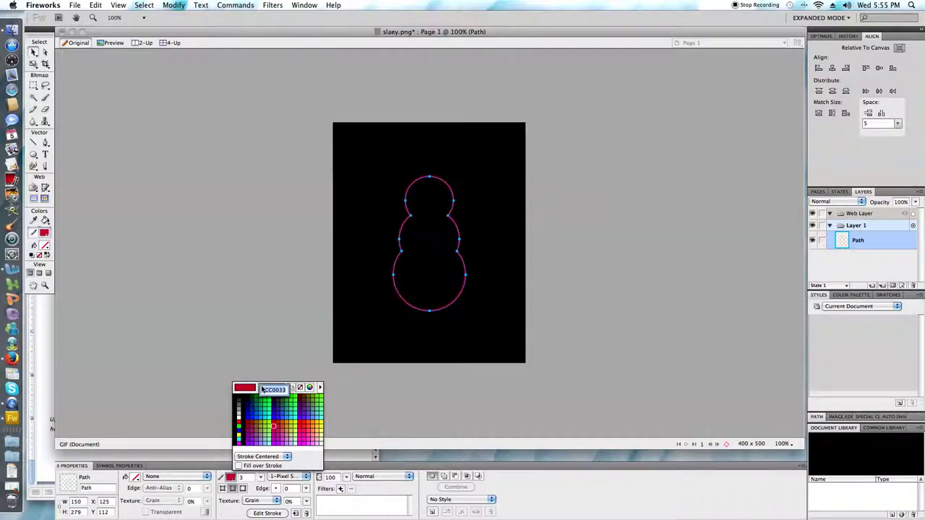
{"action": "key", "text": "BackSpace"}
{"action": "type", "text": "07a9"}
{"action": "key", "text": "Return"}
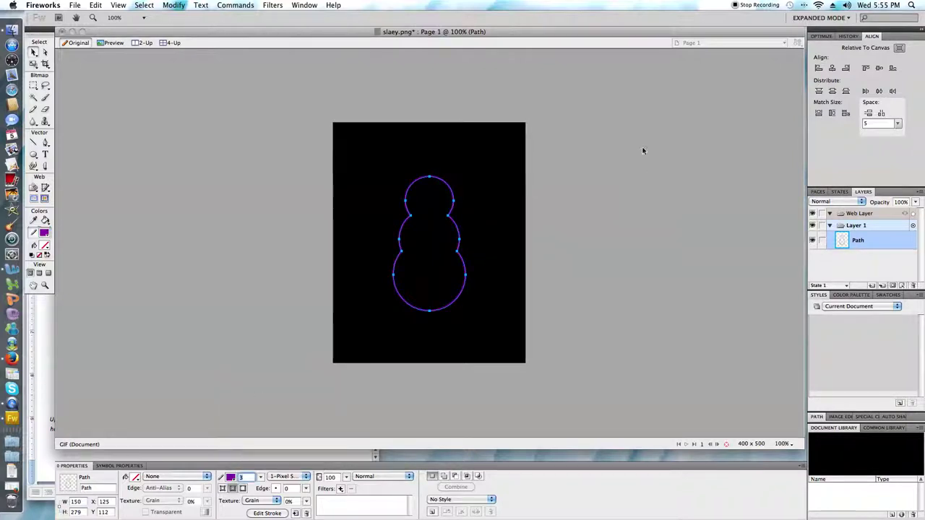
{"action": "left_click", "coordinate": [881, 69]}
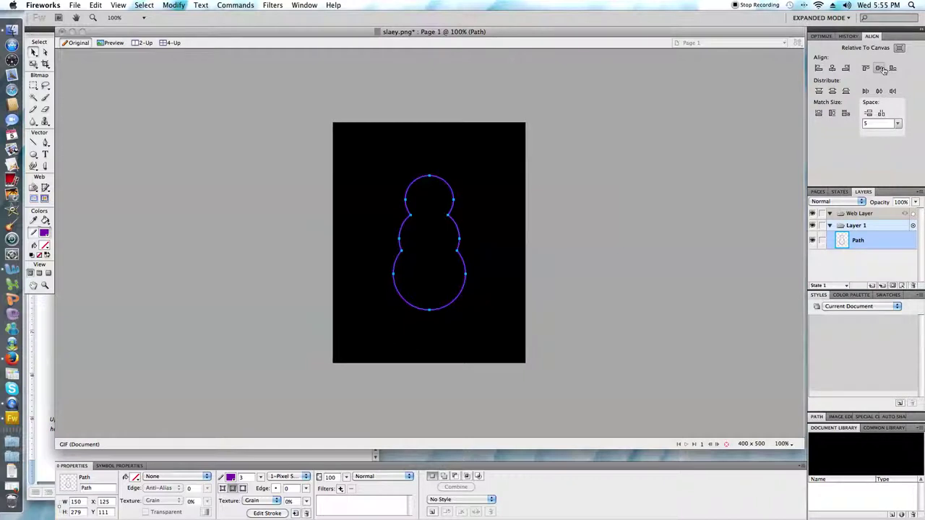
{"action": "left_click", "coordinate": [12, 329]}
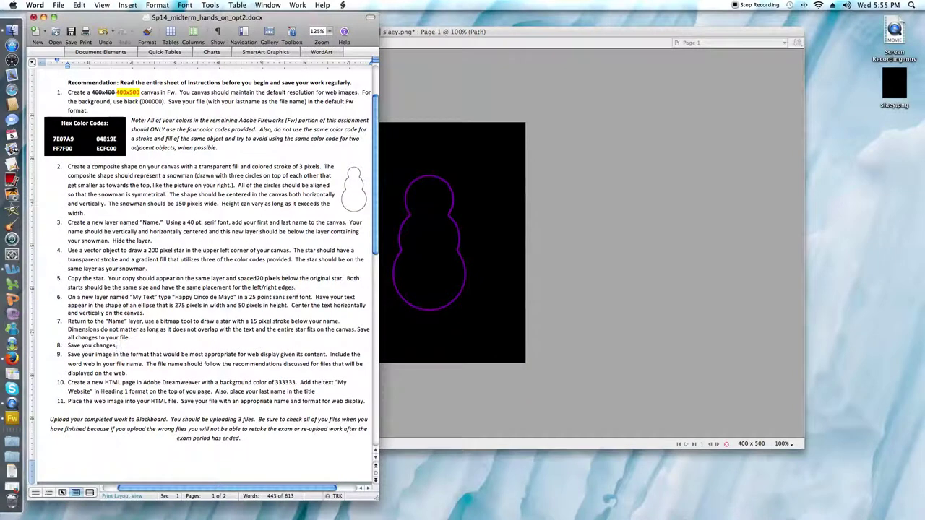
{"action": "left_click", "coordinate": [116, 346]}
Step: Add a new layer above Layer 1 and rename it 'Name'
{"action": "left_click", "coordinate": [503, 190]}
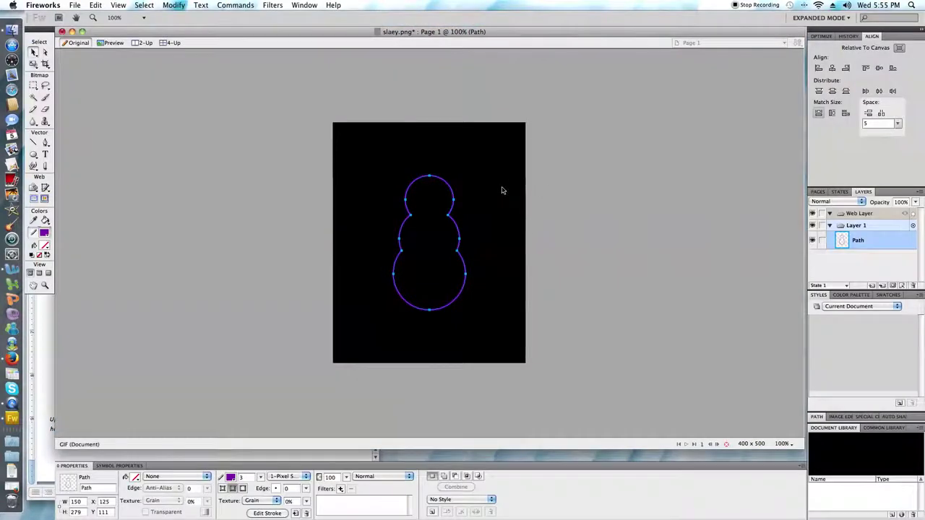
{"action": "left_click", "coordinate": [872, 287]}
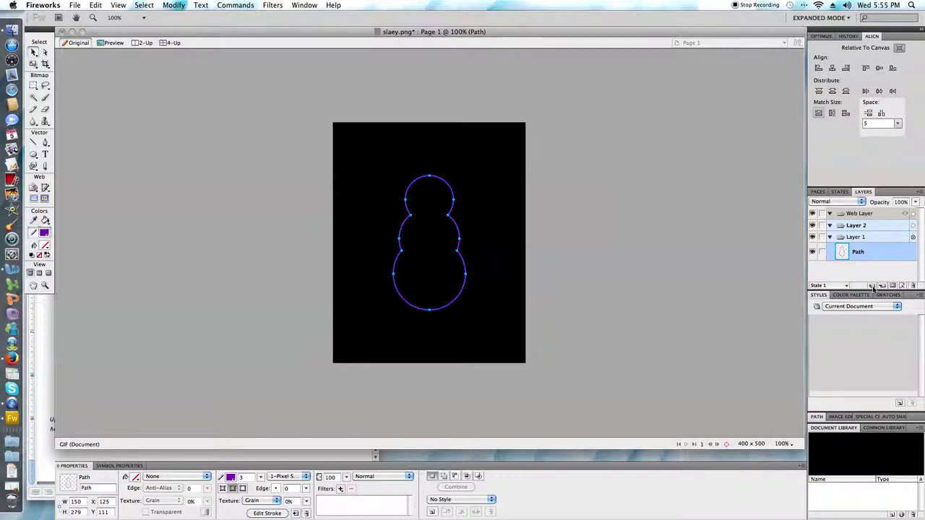
{"action": "double_click", "coordinate": [863, 226]}
{"action": "type", "text": "Nam"}
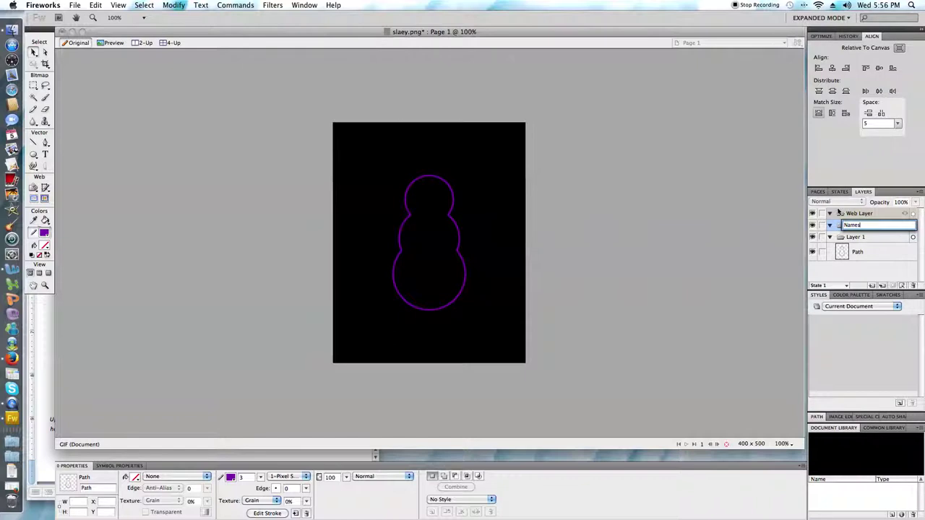
{"action": "type", "text": "e"}
{"action": "left_click", "coordinate": [858, 266]}
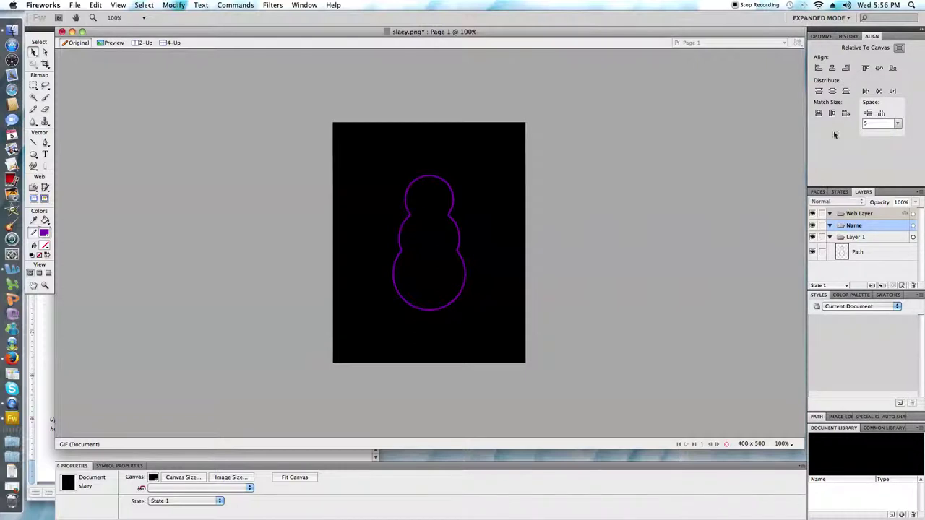
{"action": "left_click", "coordinate": [304, 6]}
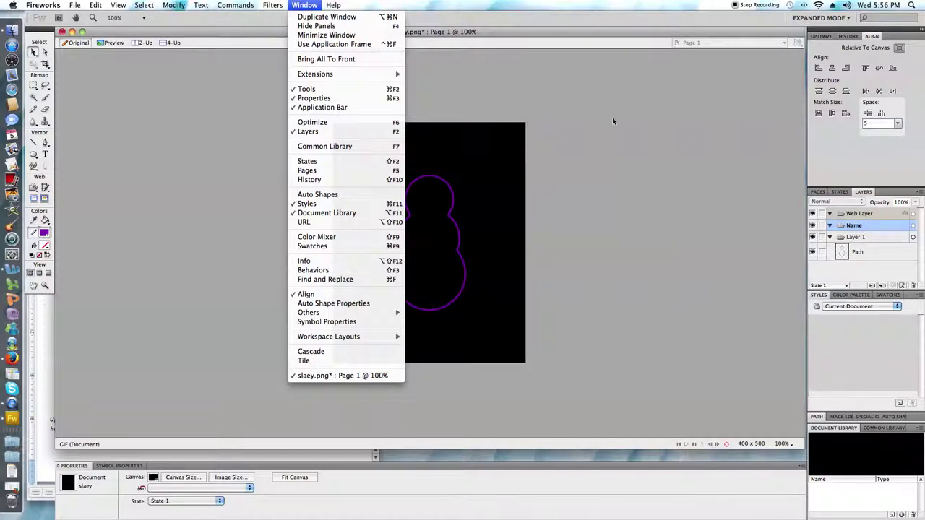
{"action": "left_click", "coordinate": [853, 229]}
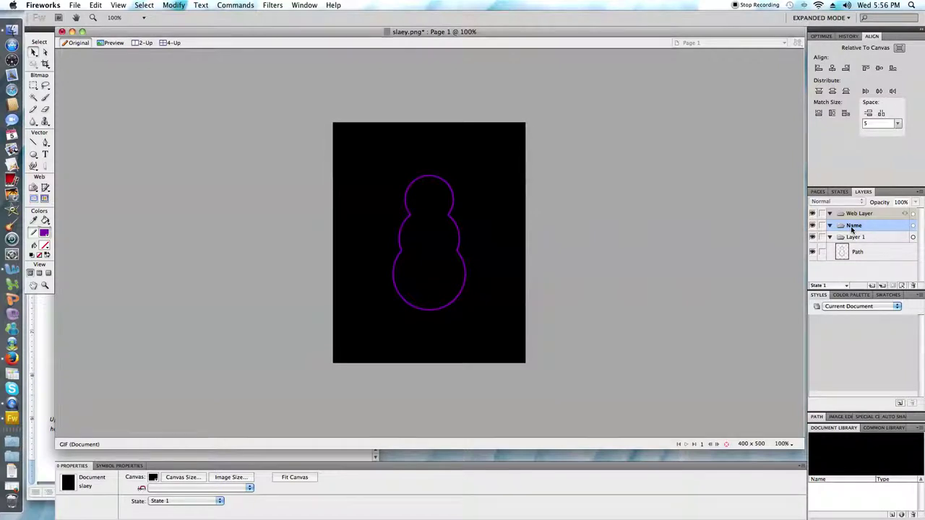
Step: Reorder the layers so Name sits below Layer 1, then make Name the active layer
{"action": "left_click", "coordinate": [830, 226]}
{"action": "left_click", "coordinate": [841, 237]}
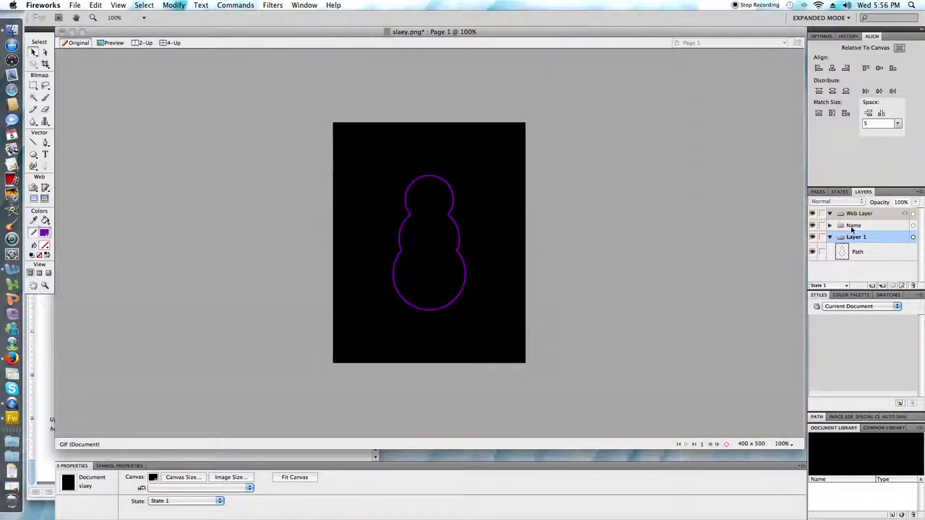
{"action": "mouse_move", "coordinate": [853, 230]}
{"action": "left_mouse_down"}
{"action": "mouse_move", "coordinate": [855, 265]}
{"action": "mouse_move", "coordinate": [855, 219]}
{"action": "mouse_move", "coordinate": [851, 229]}
{"action": "left_mouse_up"}
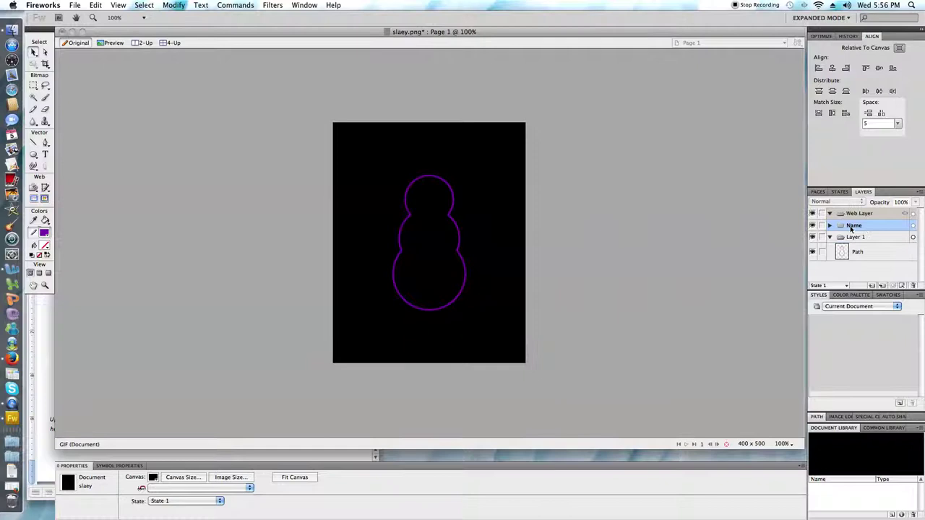
{"action": "left_click", "coordinate": [837, 239]}
{"action": "left_click", "coordinate": [830, 239]}
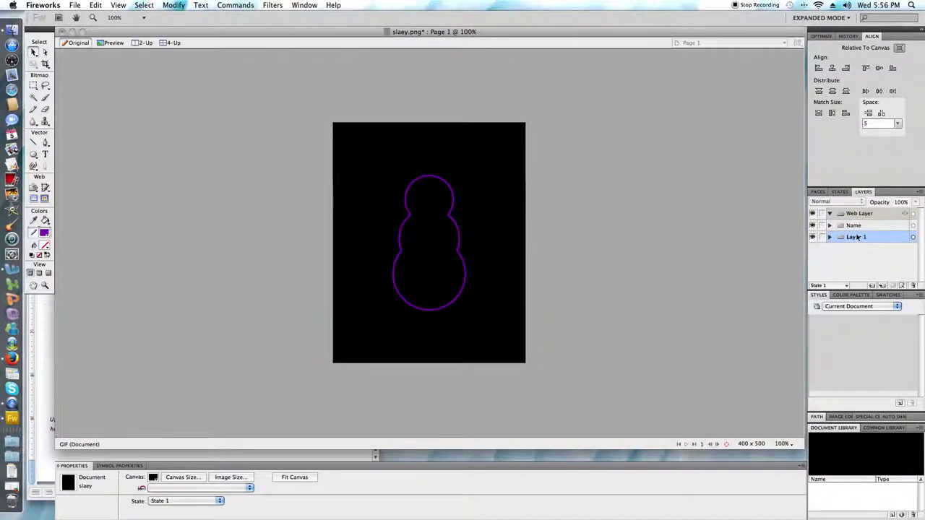
{"action": "left_click", "coordinate": [858, 238]}
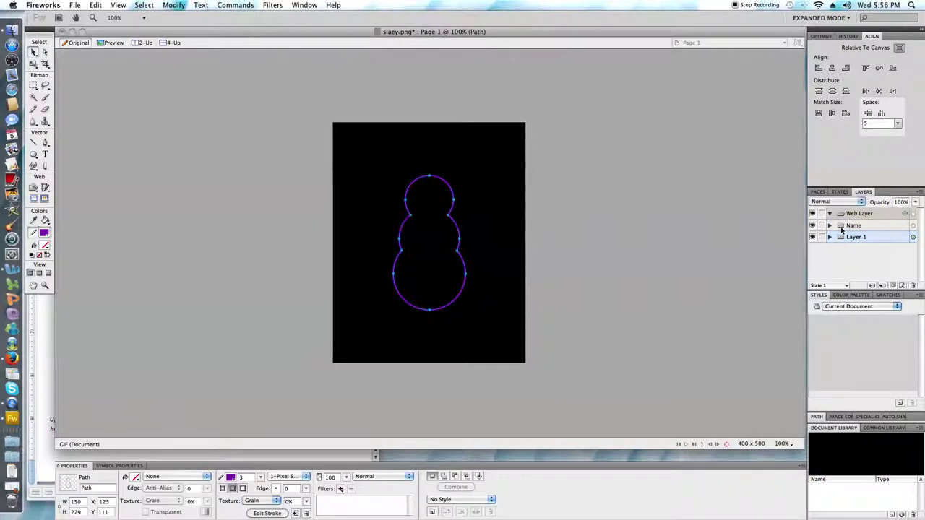
{"action": "left_click_drag", "start_coordinate": [854, 237], "coordinate": [847, 227]}
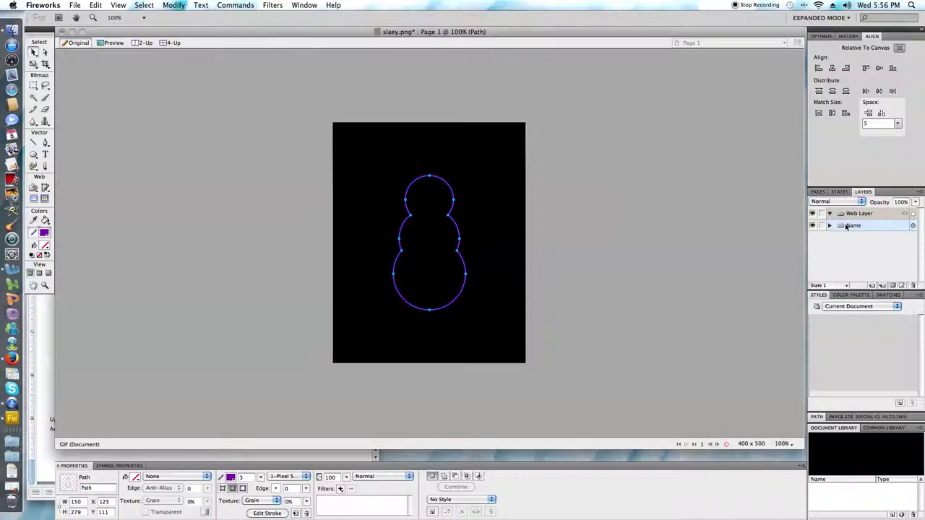
{"action": "left_click", "coordinate": [831, 226]}
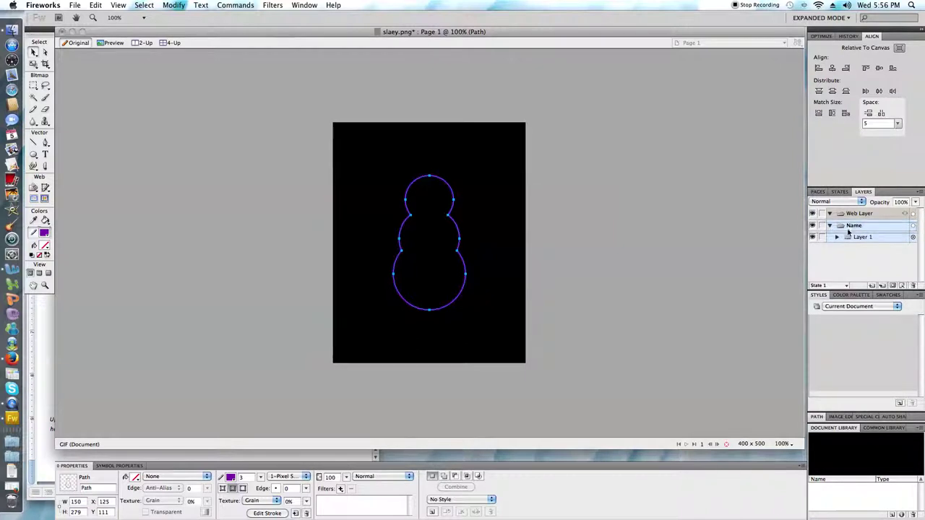
{"action": "left_click_drag", "start_coordinate": [849, 222], "coordinate": [849, 241]}
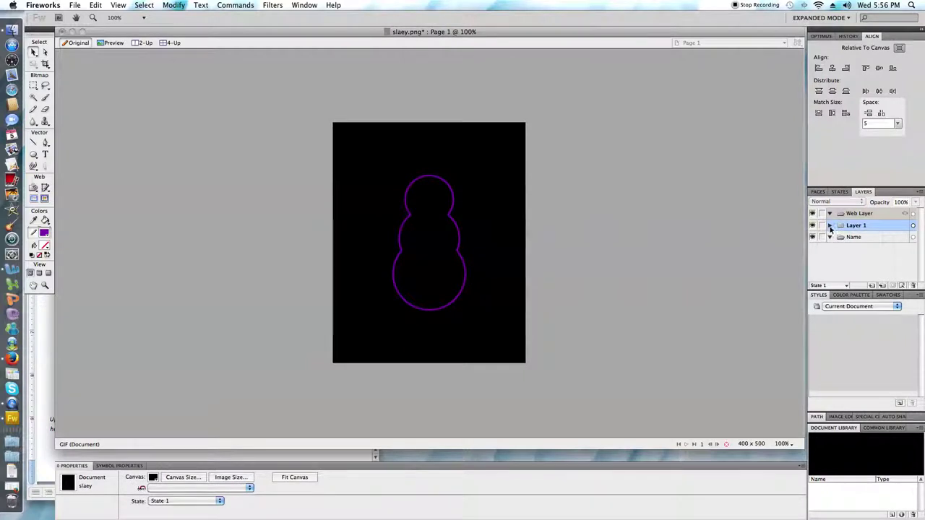
{"action": "left_click", "coordinate": [829, 227]}
{"action": "left_click", "coordinate": [847, 257]}
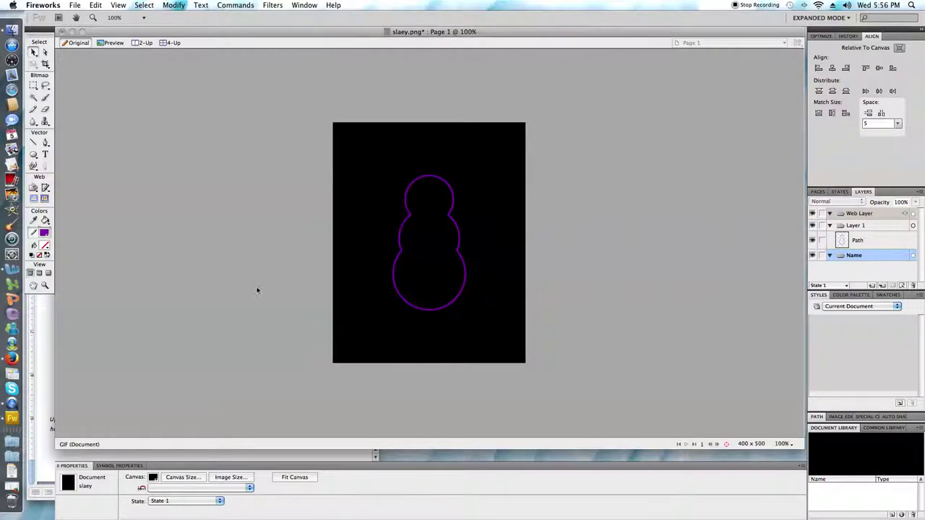
Step: Type the student's full name as text and centre it horizontally and vertically on the canvas
{"action": "left_click", "coordinate": [45, 154]}
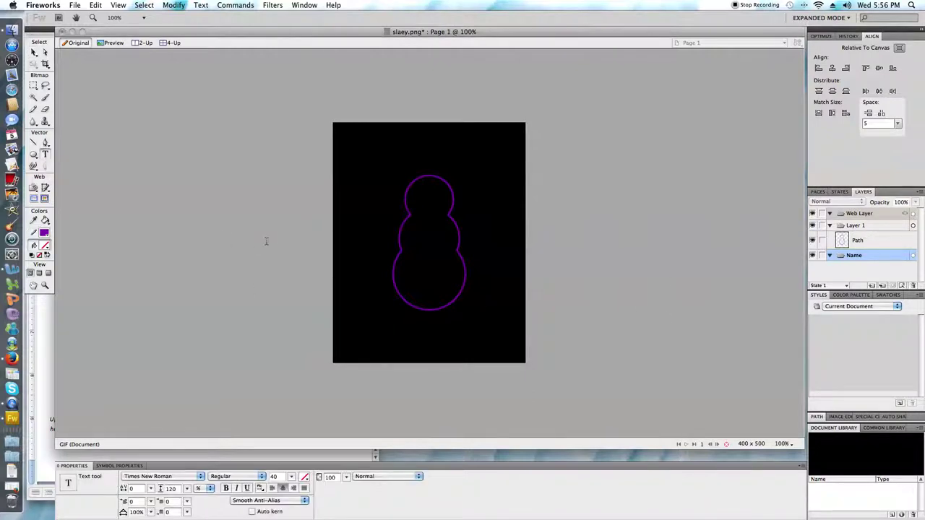
{"action": "left_click", "coordinate": [350, 233]}
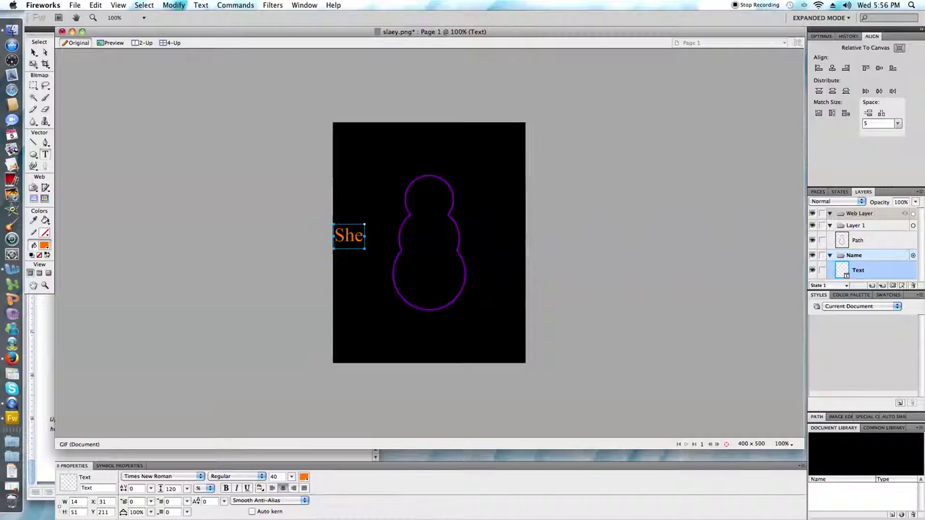
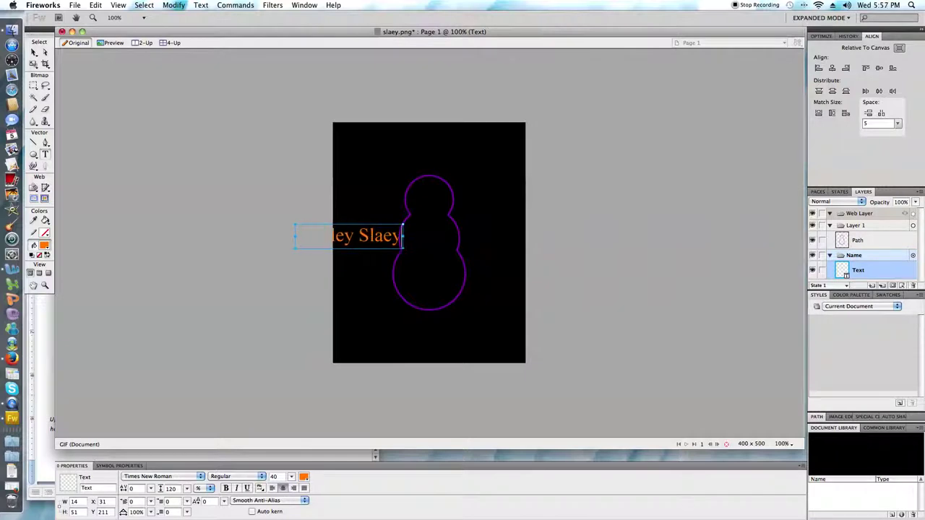
{"action": "left_click", "coordinate": [34, 52]}
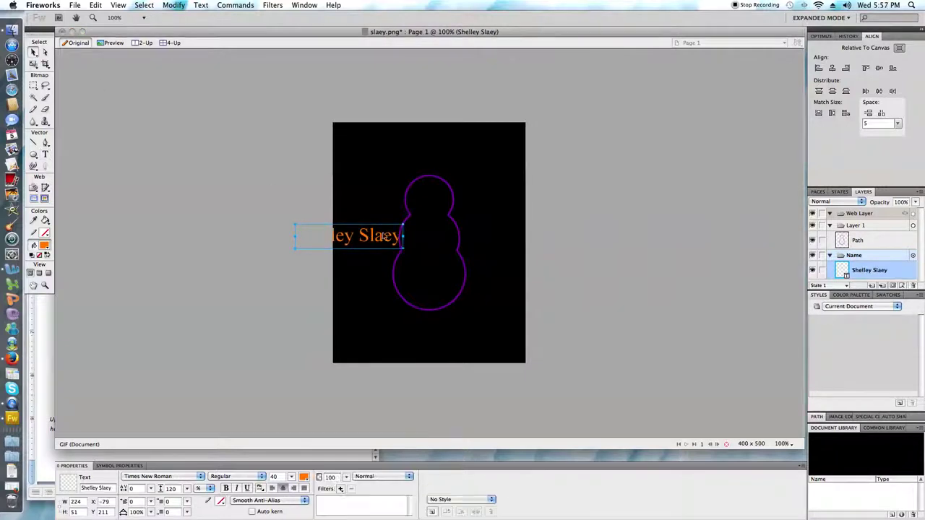
{"action": "left_click", "coordinate": [831, 68]}
{"action": "left_click", "coordinate": [879, 67]}
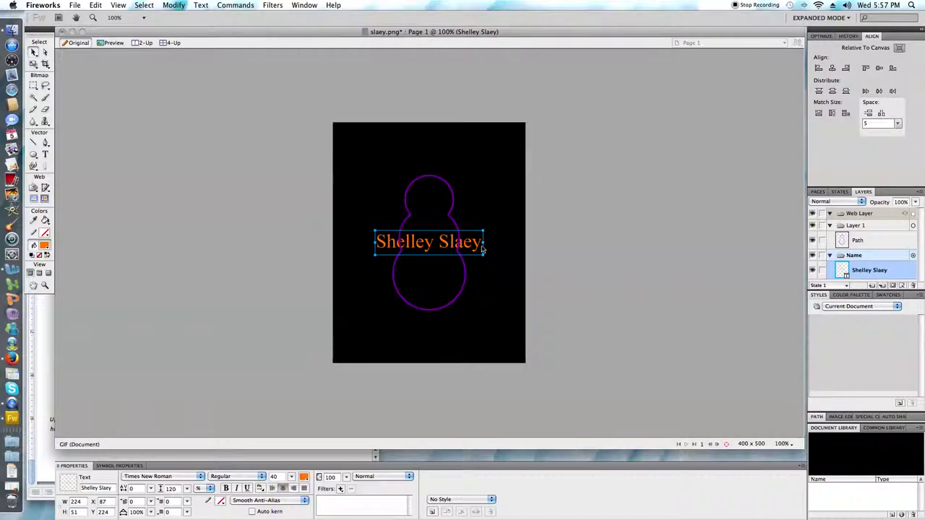
{"action": "left_click_drag", "start_coordinate": [477, 241], "coordinate": [484, 247]}
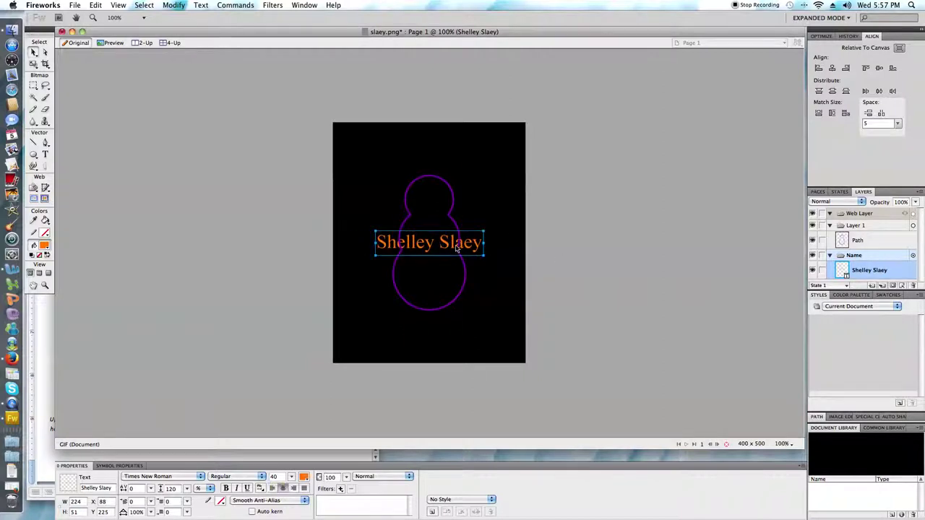
{"action": "double_click", "coordinate": [454, 242]}
{"action": "left_click_drag", "start_coordinate": [376, 243], "coordinate": [482, 243]}
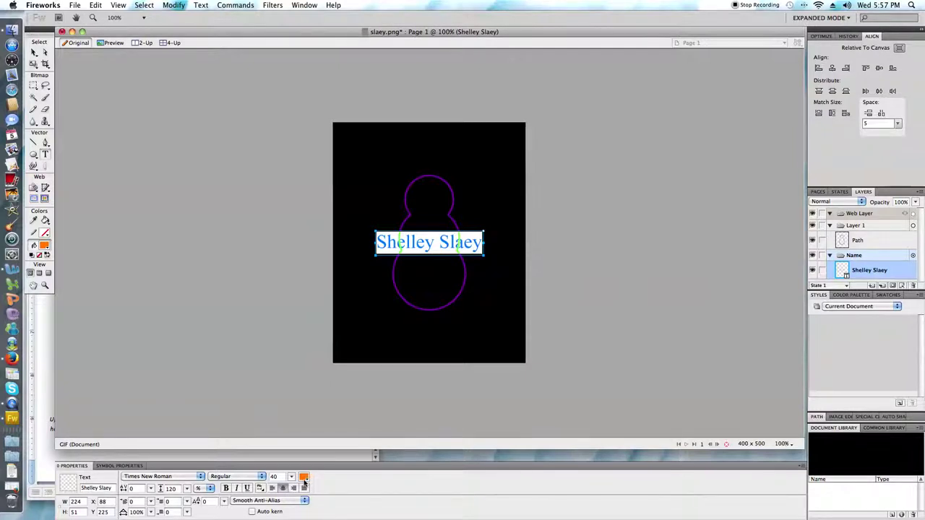
{"action": "left_click", "coordinate": [275, 476]}
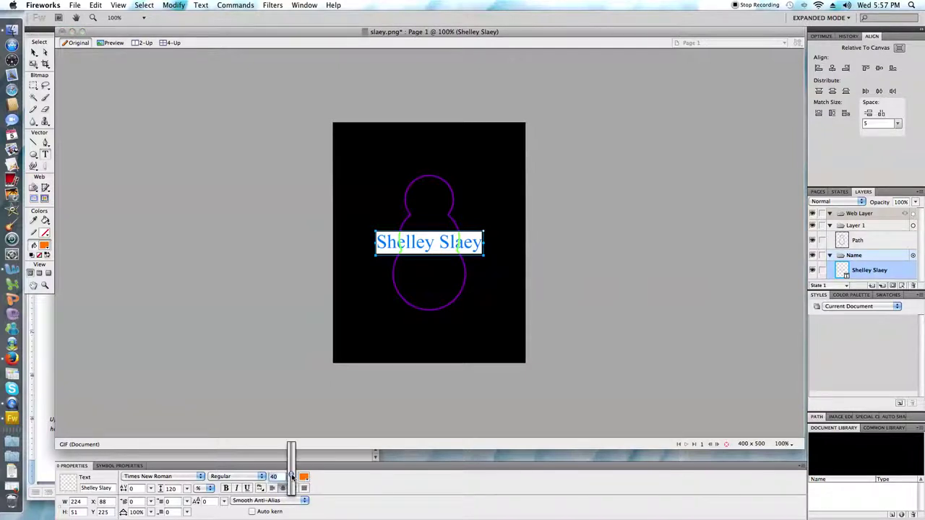
{"action": "left_click_drag", "start_coordinate": [290, 476], "coordinate": [291, 456]}
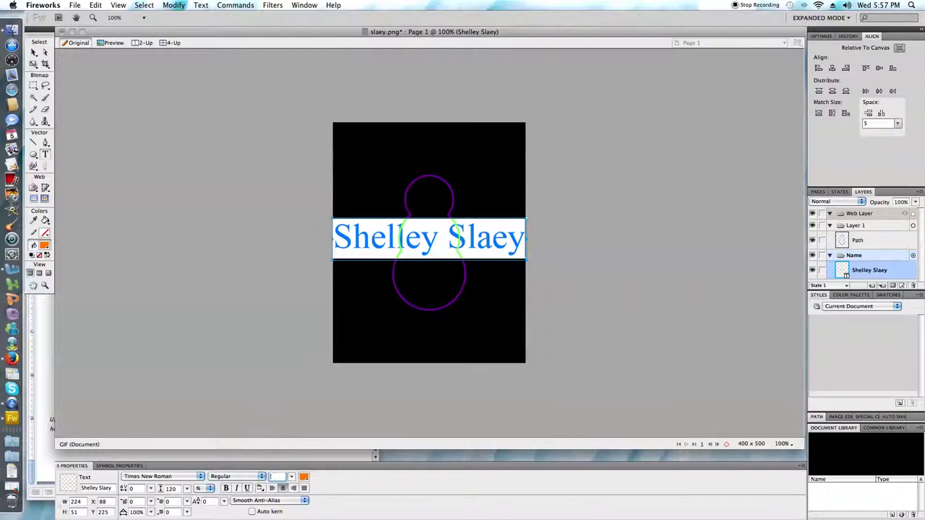
{"action": "type", "text": "3"}
{"action": "type", "text": "0"}
{"action": "key", "text": "Return"}
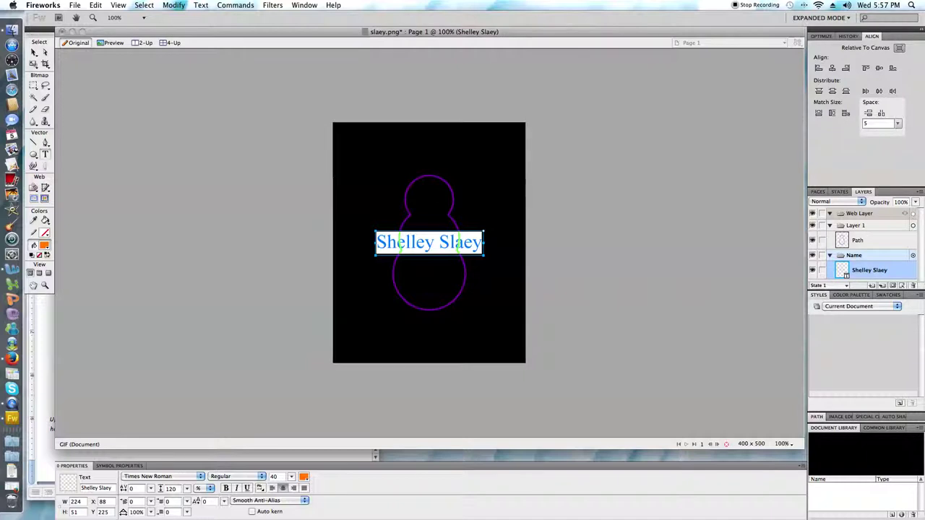
{"action": "key", "text": "Escape"}
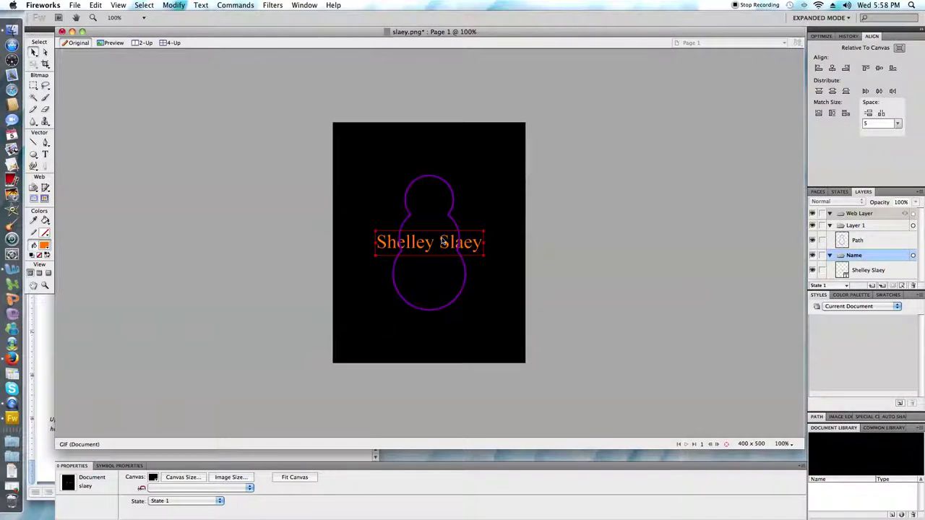
Step: Deselect the name text, hide the Name layer, check the Word instructions, and return to Fireworks
{"action": "left_click", "coordinate": [601, 229]}
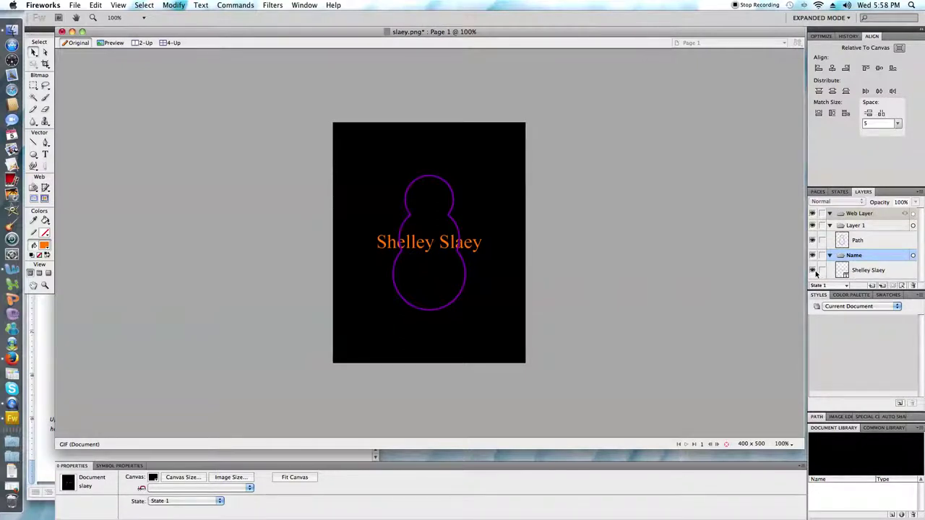
{"action": "left_click", "coordinate": [813, 255]}
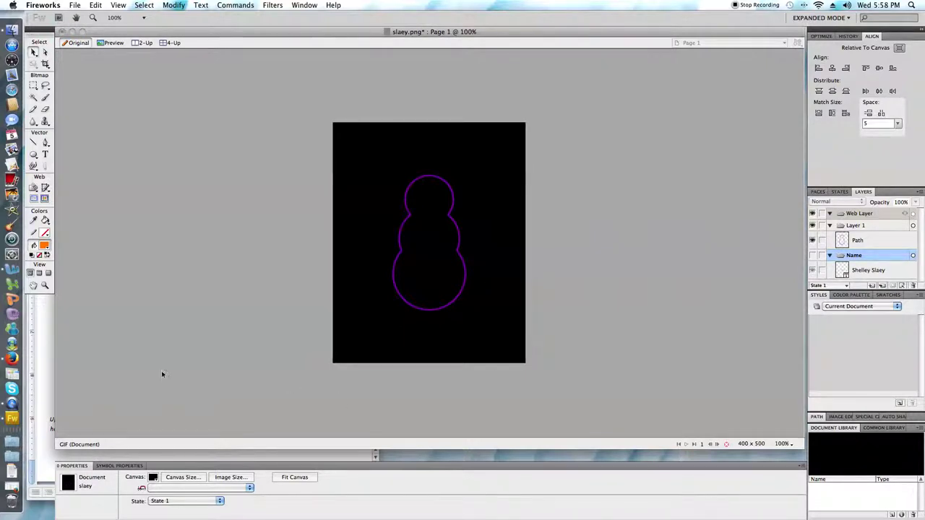
{"action": "left_click", "coordinate": [13, 345]}
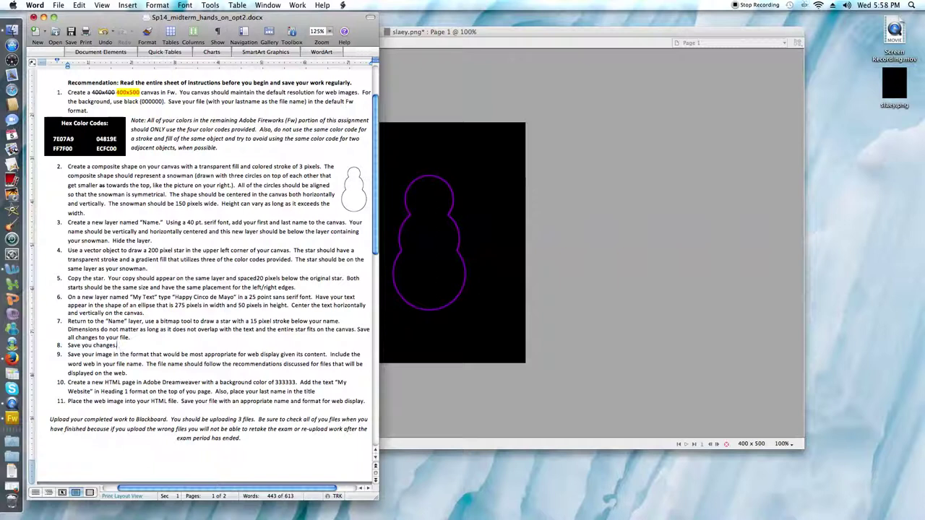
{"action": "left_click", "coordinate": [488, 336]}
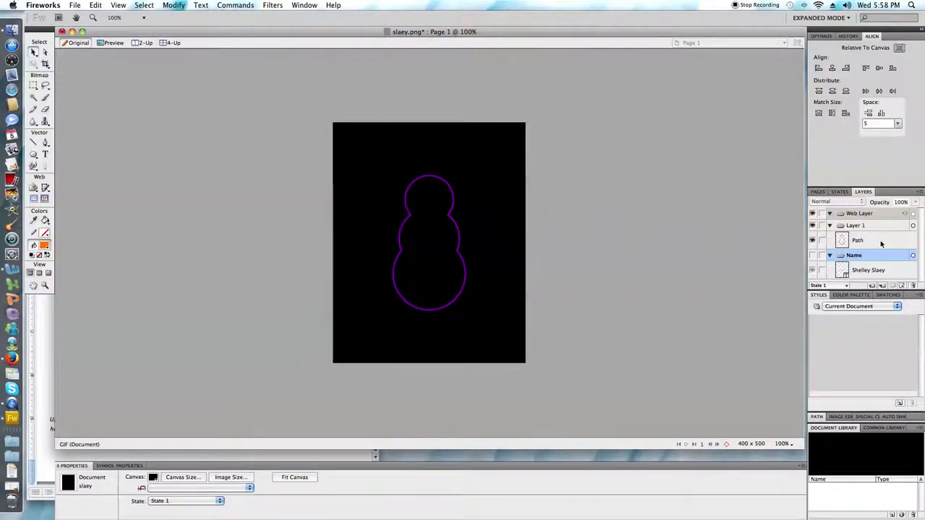
Step: Draw a star shape in the canvas's upper-left corner on the snowman's Layer 1
{"action": "left_click", "coordinate": [880, 243]}
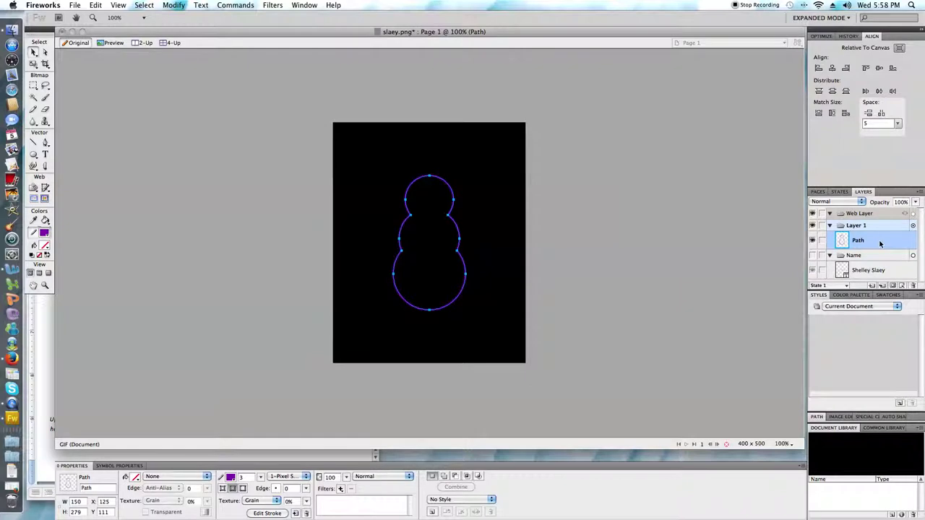
{"action": "left_click", "coordinate": [34, 154]}
{"action": "left_click", "coordinate": [37, 159]}
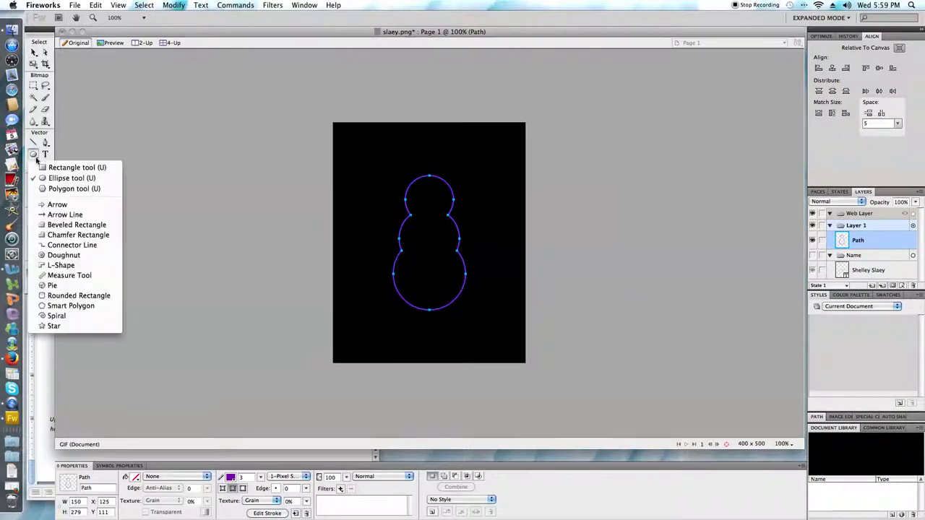
{"action": "left_click", "coordinate": [55, 326]}
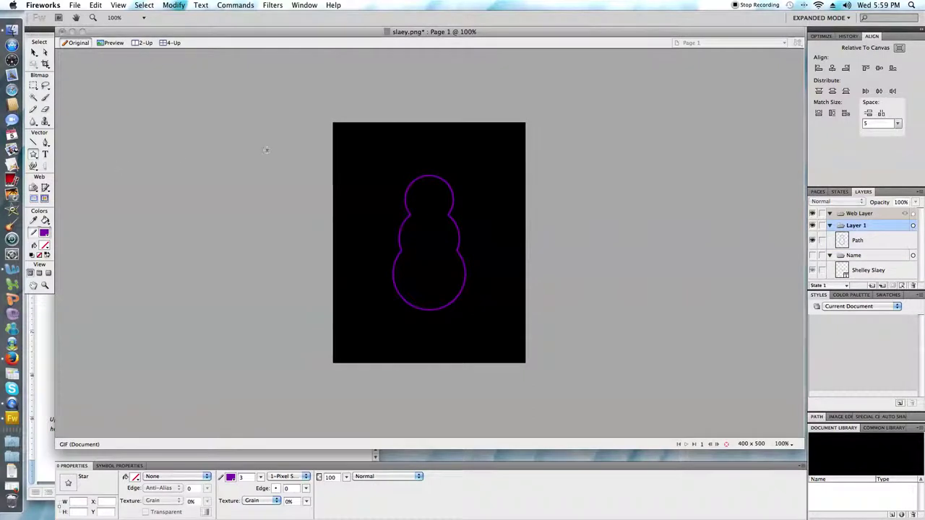
{"action": "left_click_drag", "start_coordinate": [345, 133], "coordinate": [399, 185]}
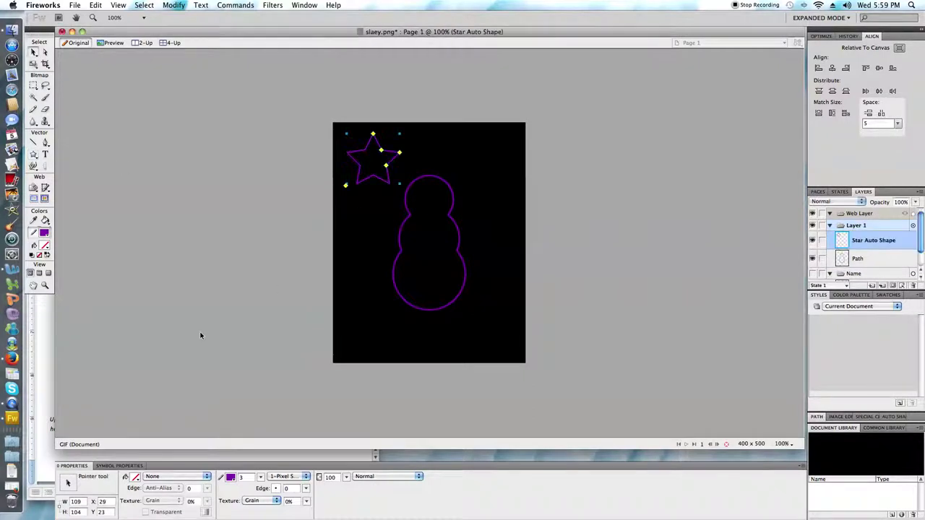
Step: Resize the star to 200 × 200 pixels
{"action": "double_click", "coordinate": [75, 502]}
{"action": "type", "text": "200"}
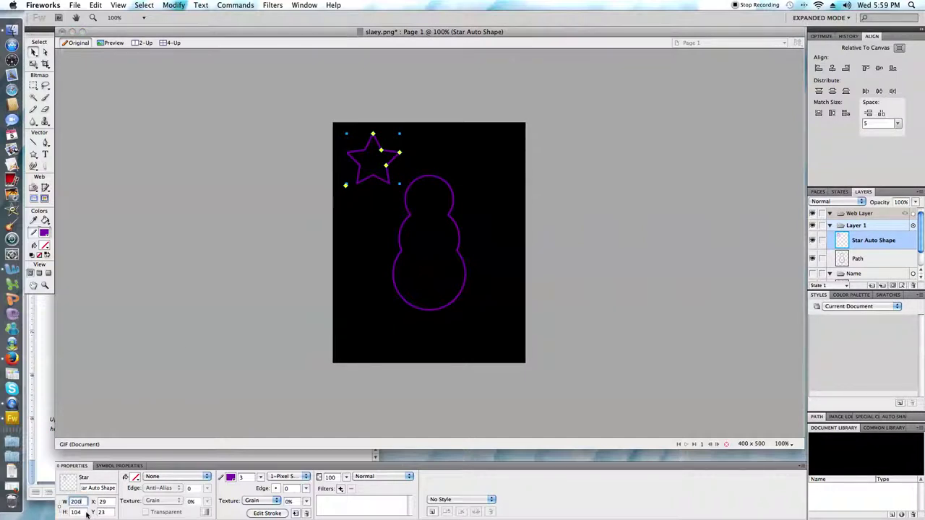
{"action": "key", "text": "Tab"}
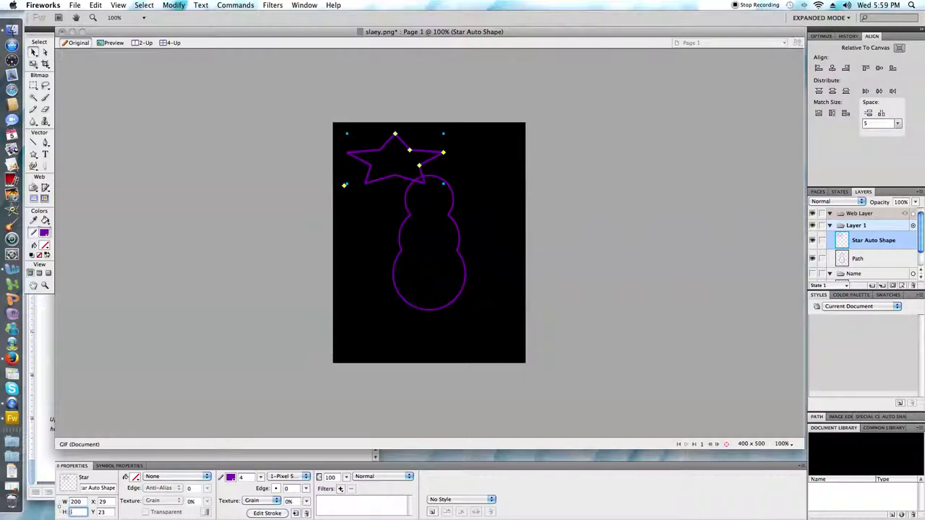
{"action": "type", "text": "200"}
{"action": "key", "text": "Return"}
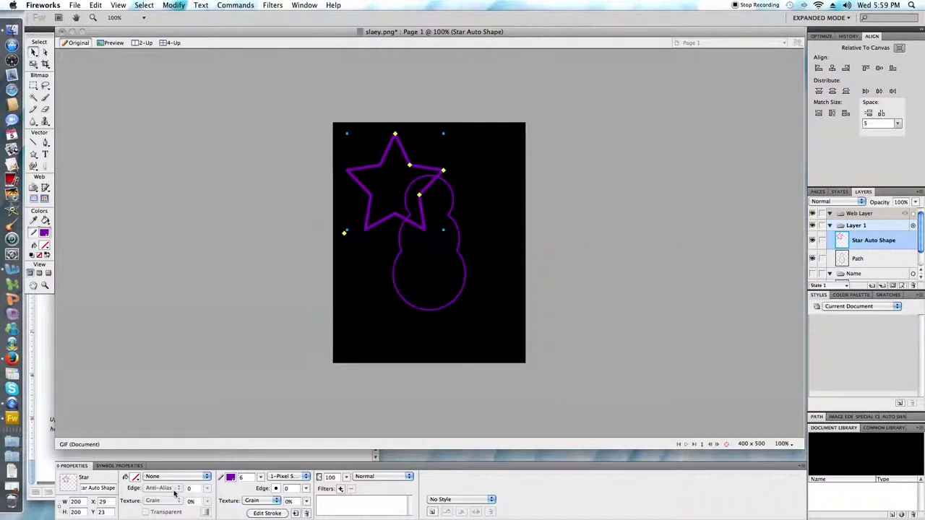
Step: Set the star's stroke colour to None and its fill colour to teal
{"action": "left_click", "coordinate": [229, 479]}
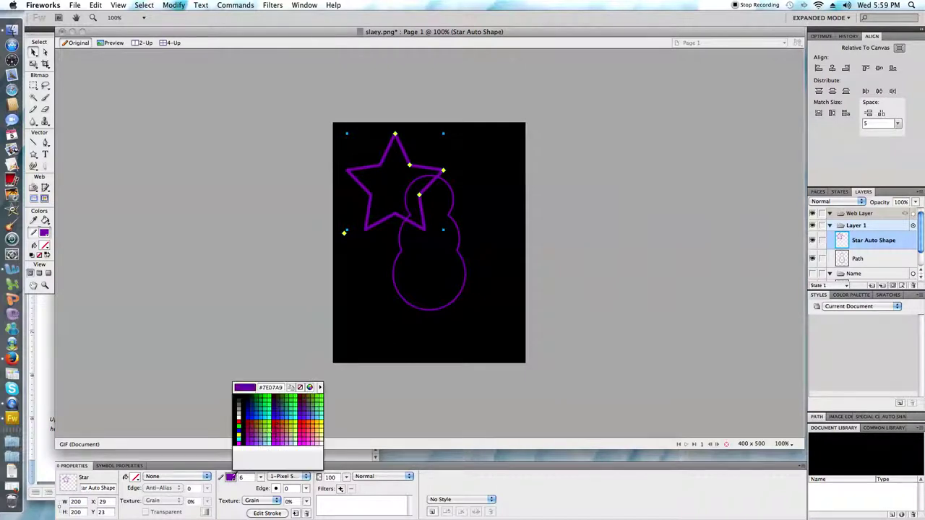
{"action": "left_click", "coordinate": [301, 389]}
{"action": "left_click", "coordinate": [135, 478]}
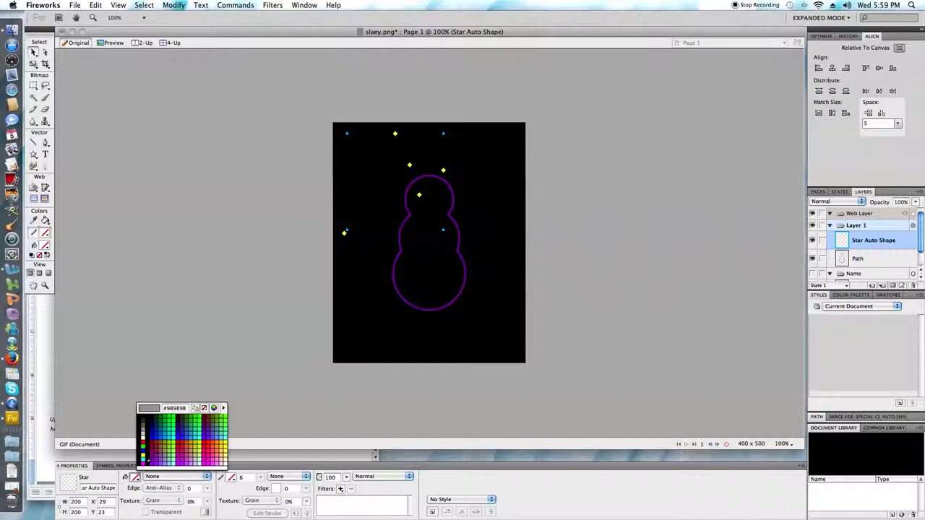
{"action": "left_click", "coordinate": [172, 432]}
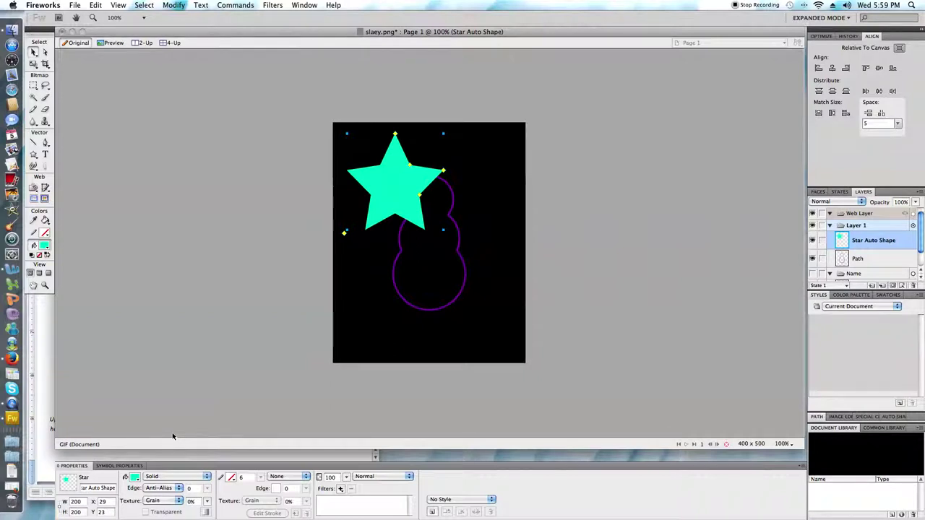
Step: Change the star's fill type to a Linear gradient
{"action": "left_click", "coordinate": [177, 477]}
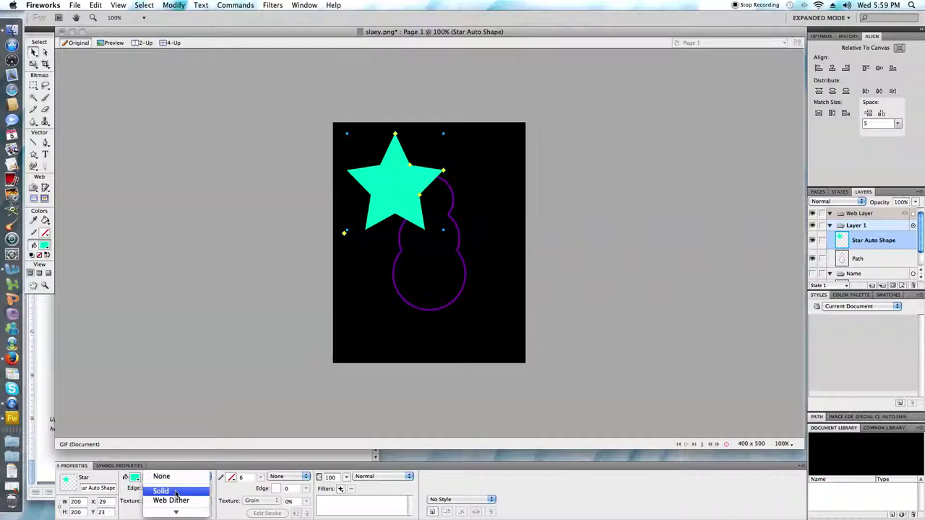
{"action": "mouse_move", "coordinate": [174, 486]}
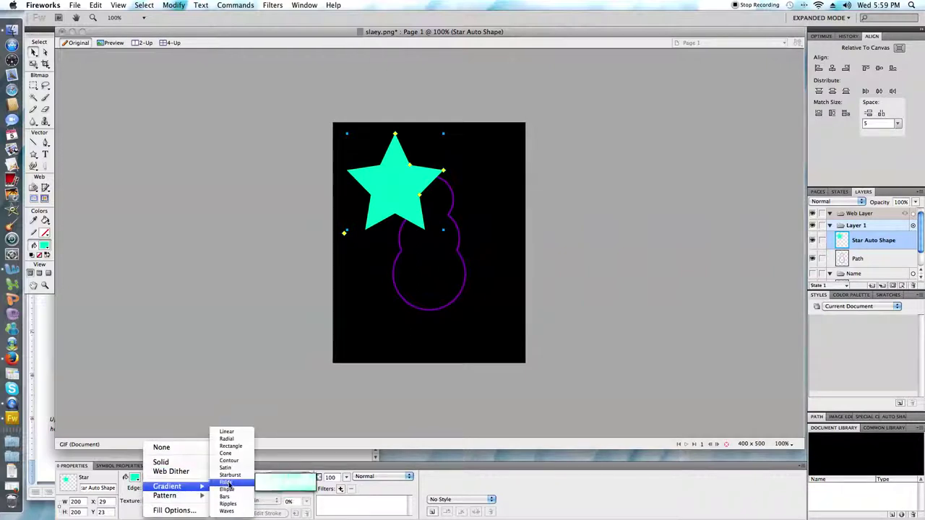
{"action": "left_click", "coordinate": [226, 433]}
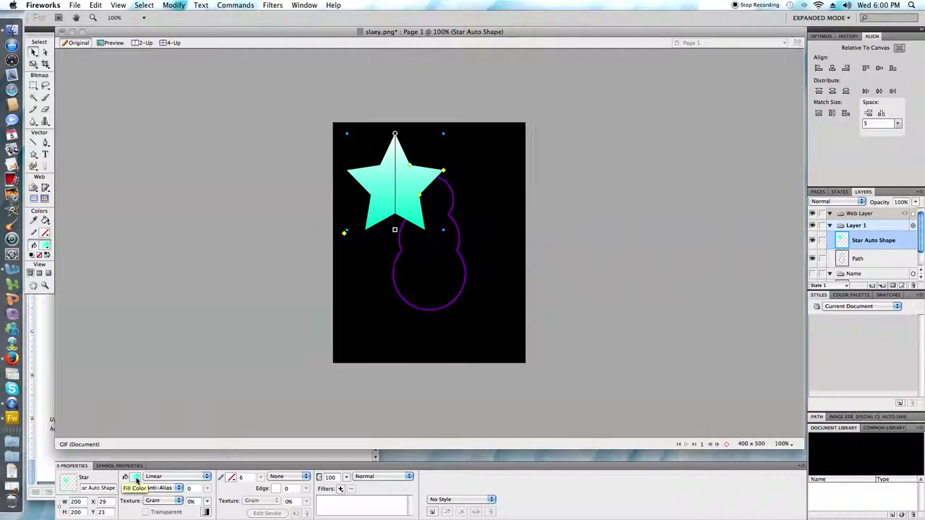
Step: Set the gradient's left stop to teal 04819E and its right stop to yellow ECFC00
{"action": "left_click", "coordinate": [135, 480]}
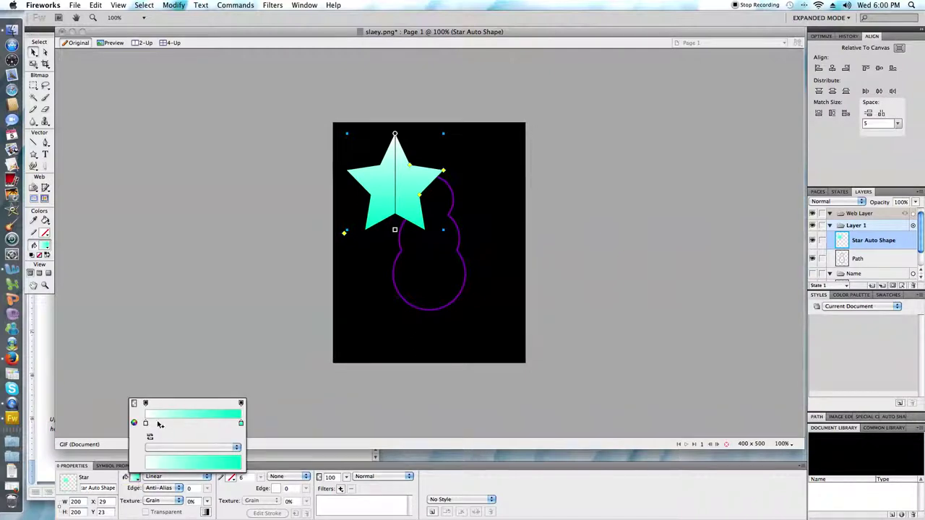
{"action": "left_click", "coordinate": [146, 423]}
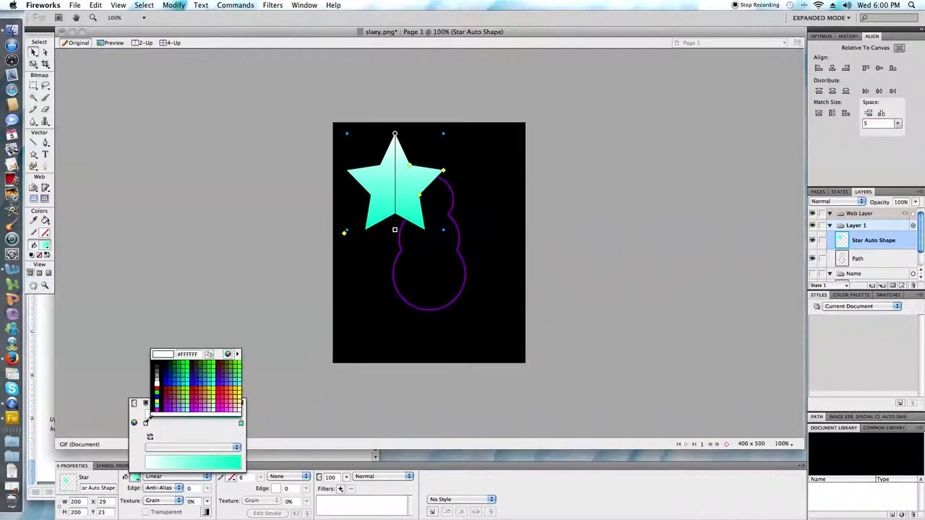
{"action": "left_click", "coordinate": [196, 355]}
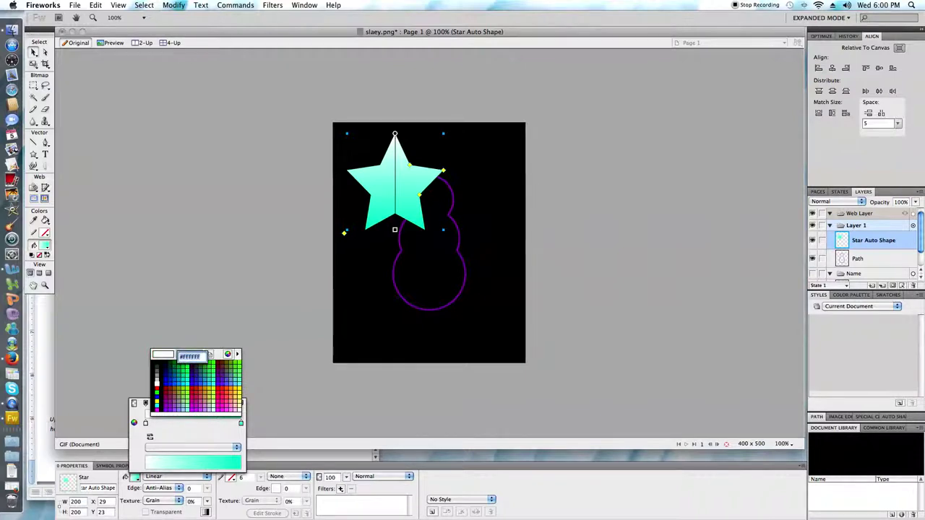
{"action": "type", "text": "04819e"}
{"action": "key", "text": "Return"}
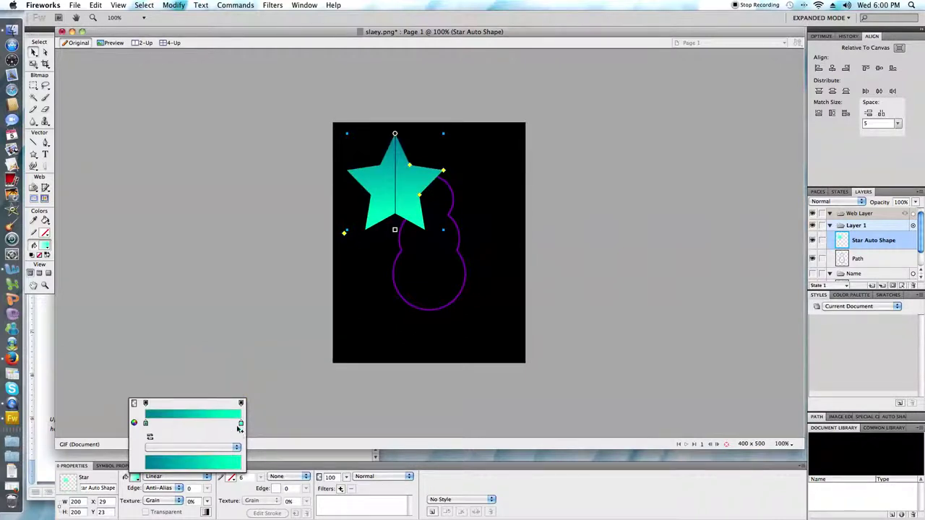
{"action": "left_click", "coordinate": [241, 423]}
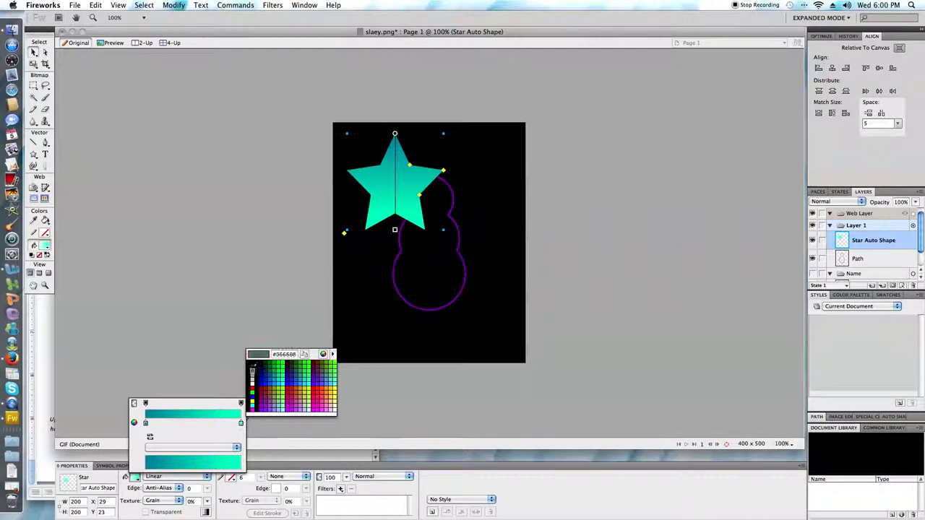
{"action": "left_click", "coordinate": [296, 357]}
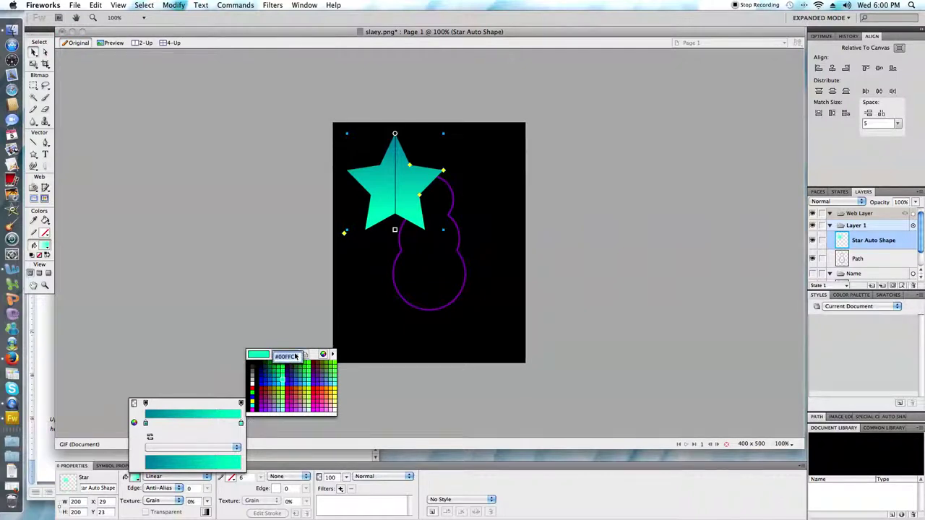
{"action": "type", "text": "e"}
{"action": "type", "text": "d"}
{"action": "type", "text": "fc00"}
{"action": "key", "text": "Return"}
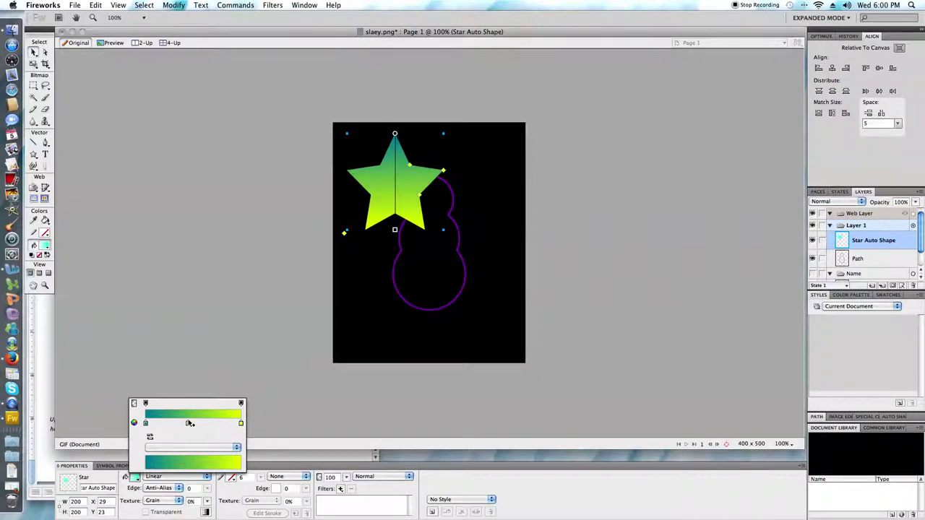
Step: Add a purple 7E07A9 middle stop, close the gradient editor, and bring Word forward
{"action": "left_click", "coordinate": [188, 424]}
{"action": "left_click", "coordinate": [188, 422]}
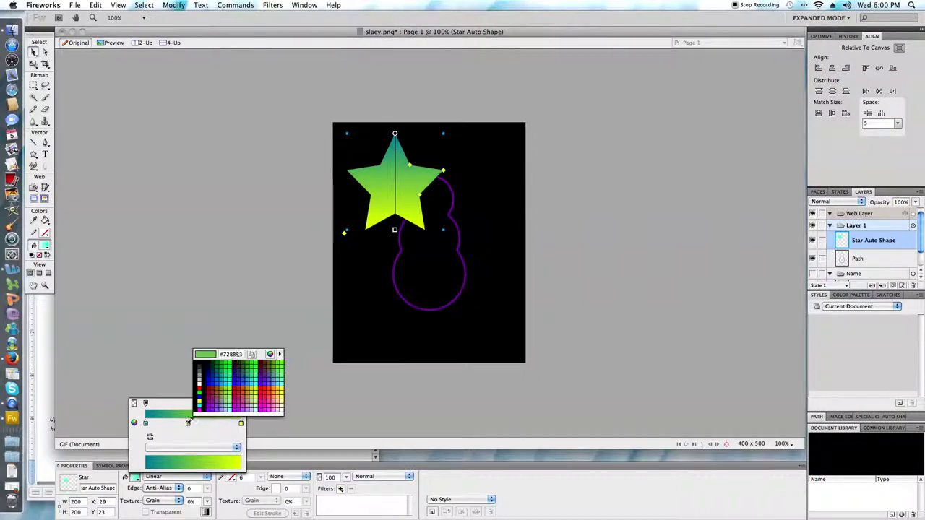
{"action": "left_click", "coordinate": [234, 355]}
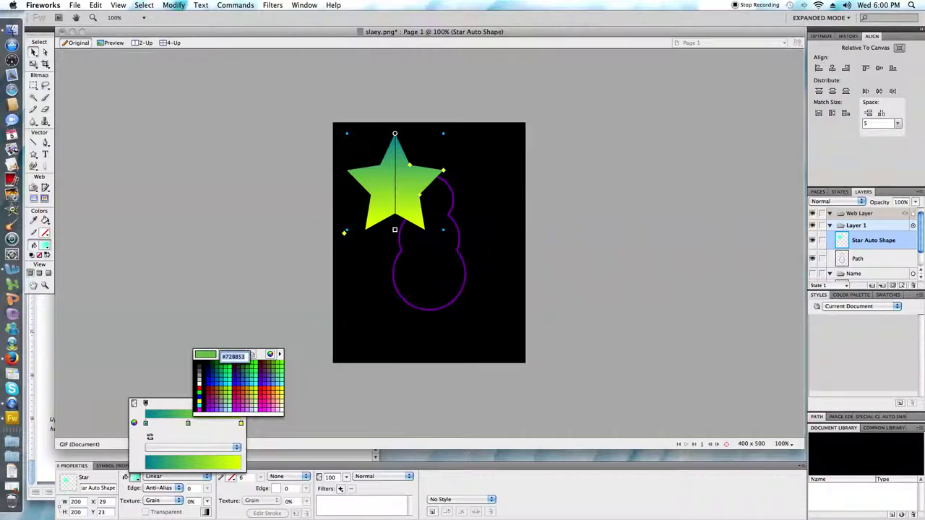
{"action": "type", "text": "7e07a9"}
{"action": "key", "text": "Return"}
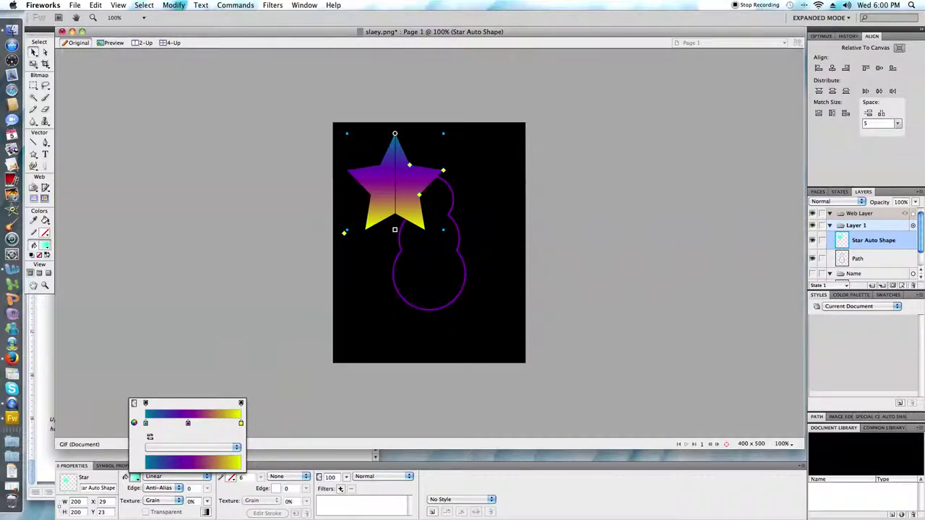
{"action": "left_click", "coordinate": [55, 457]}
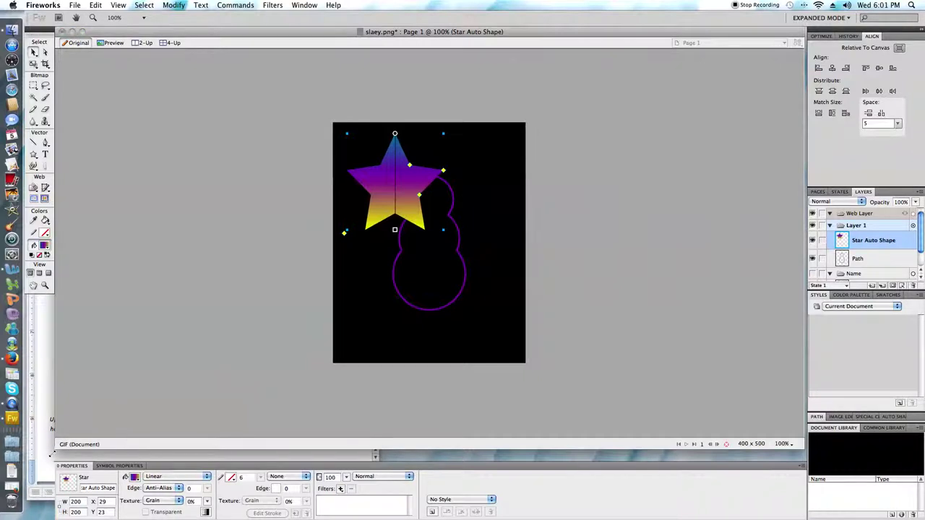
{"action": "left_click", "coordinate": [49, 456]}
Step: Fix instruction 5: separate 'spaced20' and remove the stray letter in 'starts'
{"action": "scroll", "coordinate": [202, 275], "scroll_direction": "right", "scroll_amount": 2}
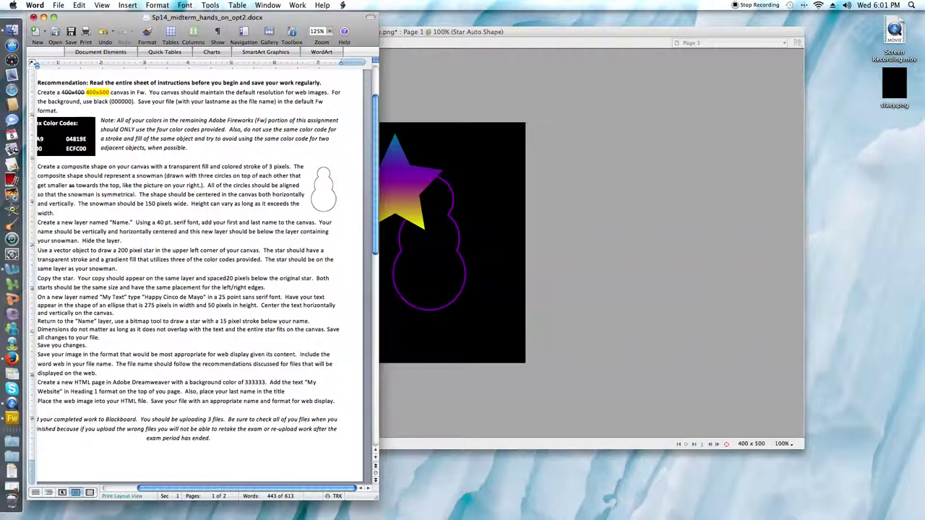
{"action": "left_click_drag", "start_coordinate": [238, 491], "coordinate": [223, 491]}
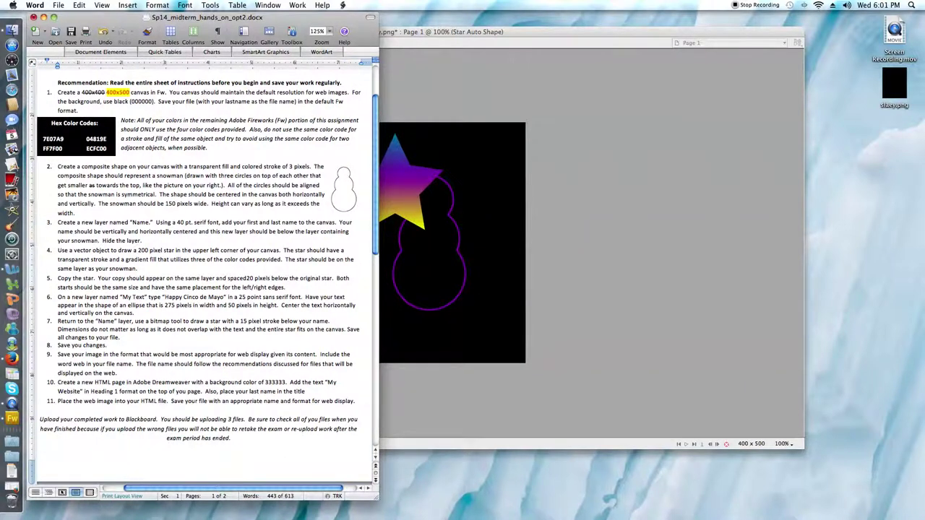
{"action": "left_click_drag", "start_coordinate": [58, 278], "coordinate": [285, 287]}
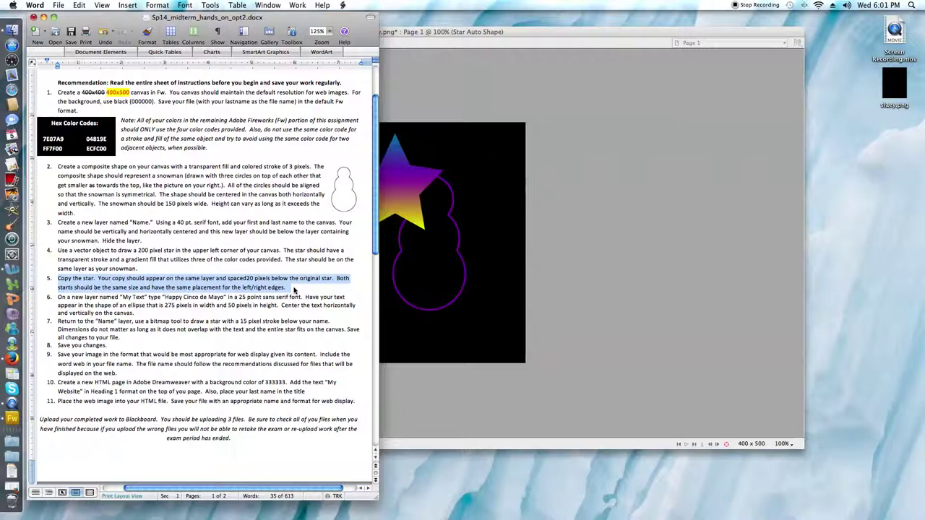
{"action": "left_click", "coordinate": [251, 279]}
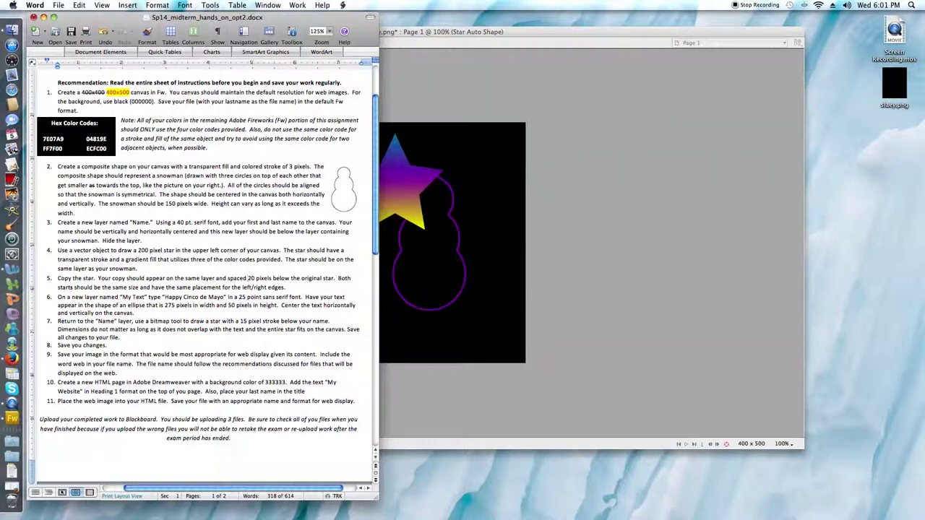
{"action": "left_click", "coordinate": [73, 287]}
{"action": "key", "text": "BackSpace"}
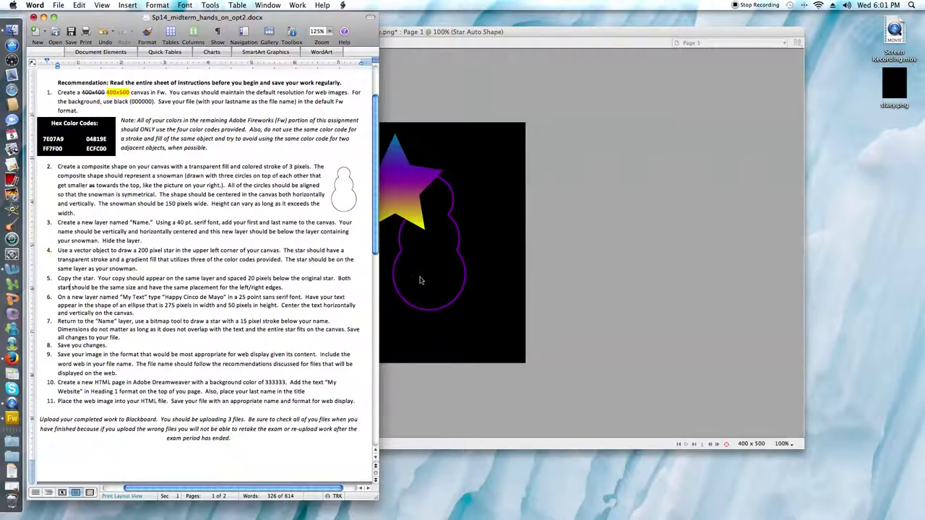
{"action": "left_click", "coordinate": [416, 203]}
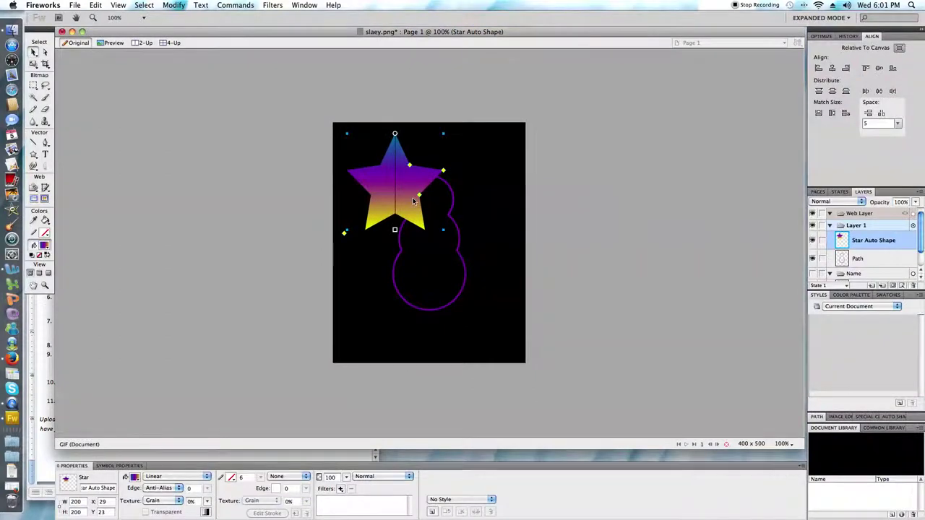
Step: Deselect, trial-move the star downward with the Pointer tool, then undo the move
{"action": "key", "text": "super+d"}
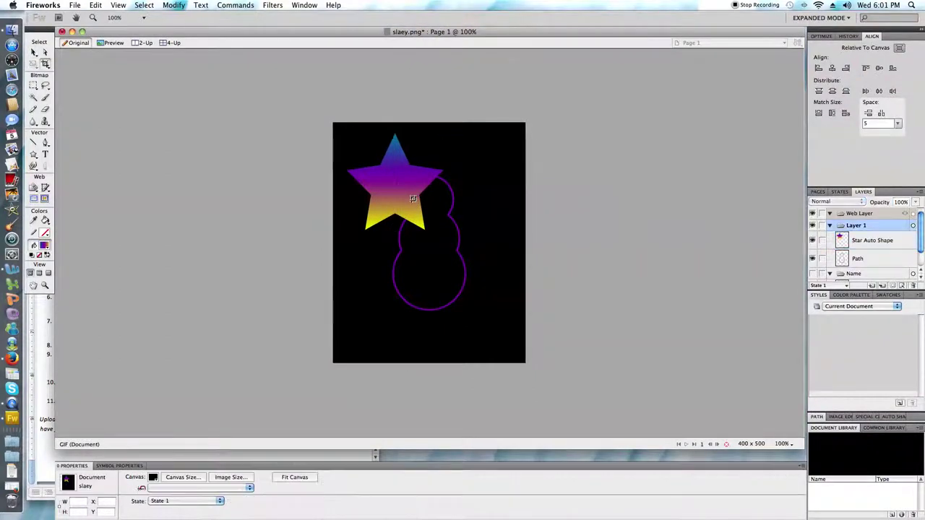
{"action": "left_click", "coordinate": [33, 52]}
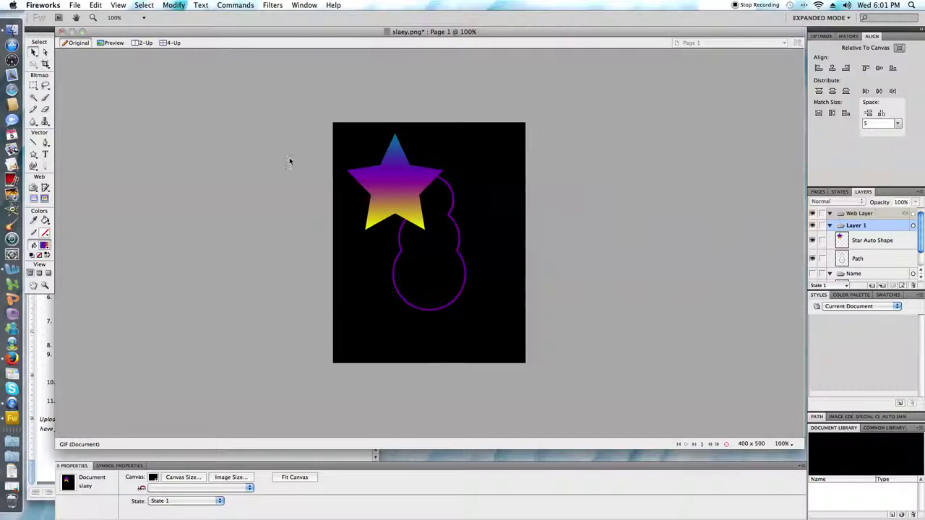
{"action": "left_click_drag", "start_coordinate": [403, 196], "coordinate": [393, 310]}
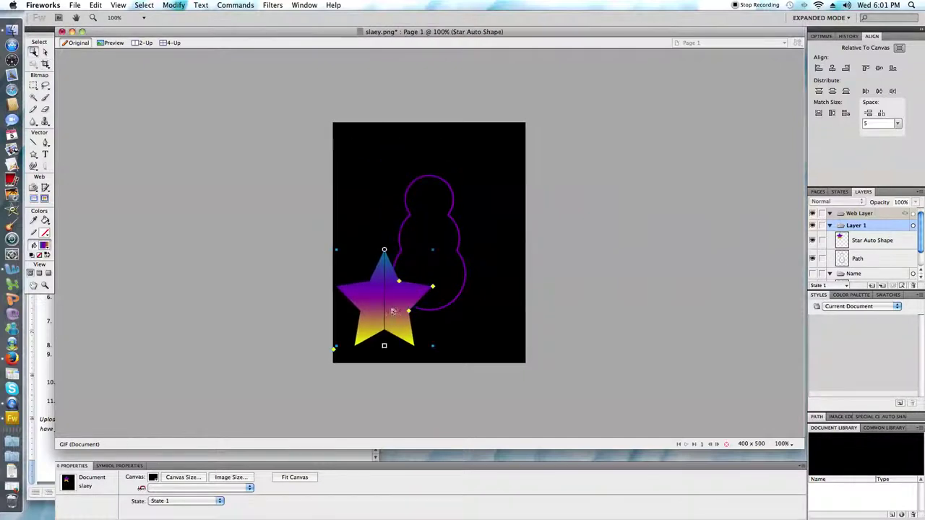
{"action": "left_click", "coordinate": [92, 5]}
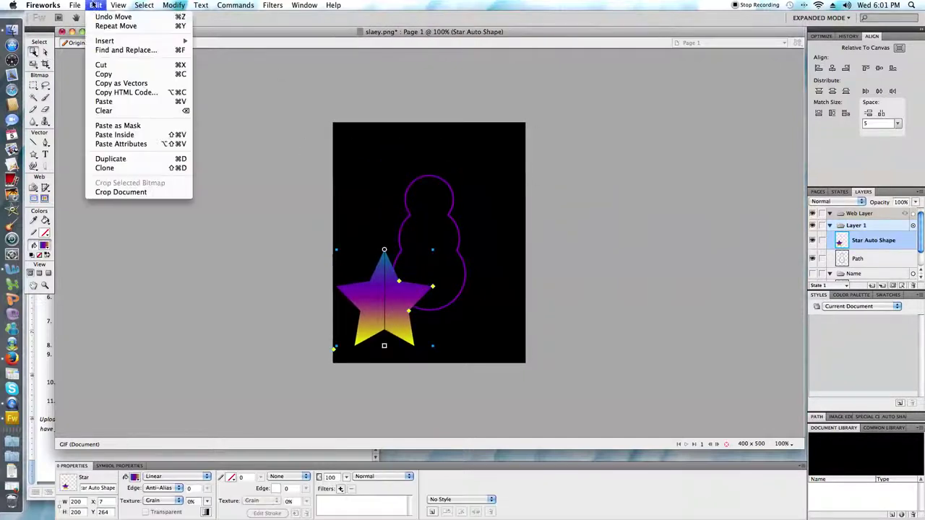
{"action": "left_click", "coordinate": [112, 16]}
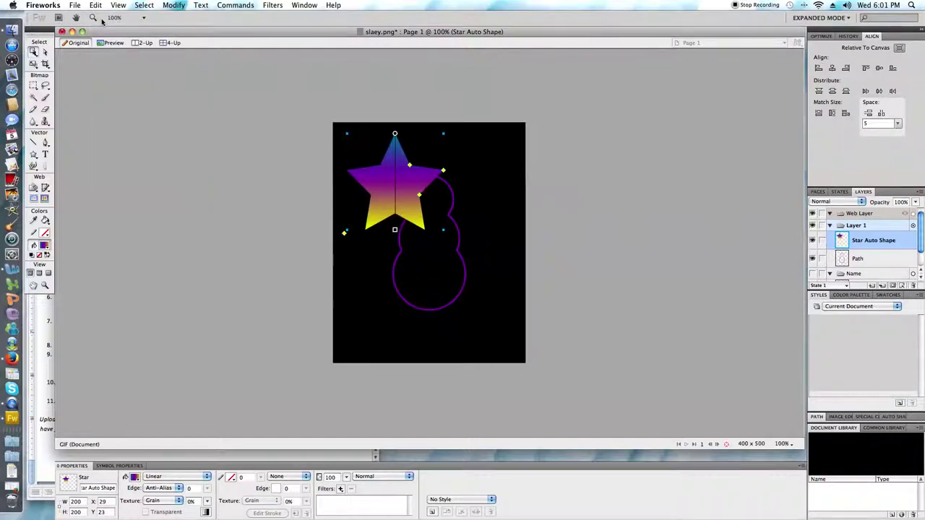
Step: Copy and paste the gradient star, dragging the copy below the original
{"action": "left_click", "coordinate": [99, 6]}
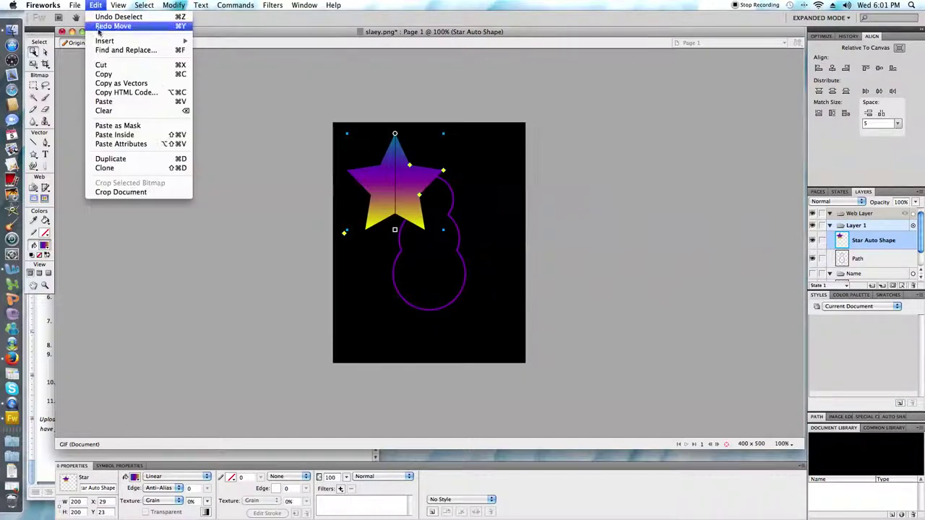
{"action": "left_click", "coordinate": [109, 73]}
{"action": "left_click", "coordinate": [100, 5]}
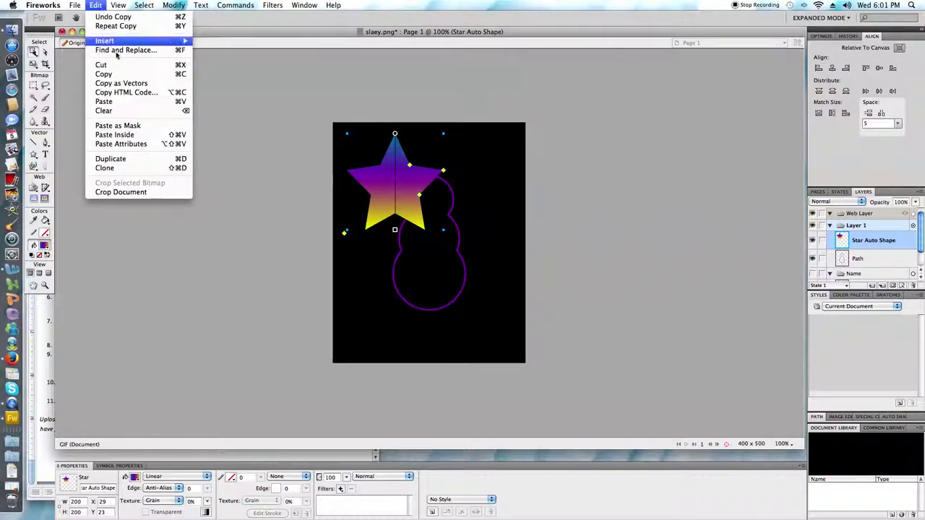
{"action": "left_click", "coordinate": [123, 101]}
{"action": "left_click_drag", "start_coordinate": [375, 183], "coordinate": [374, 290]}
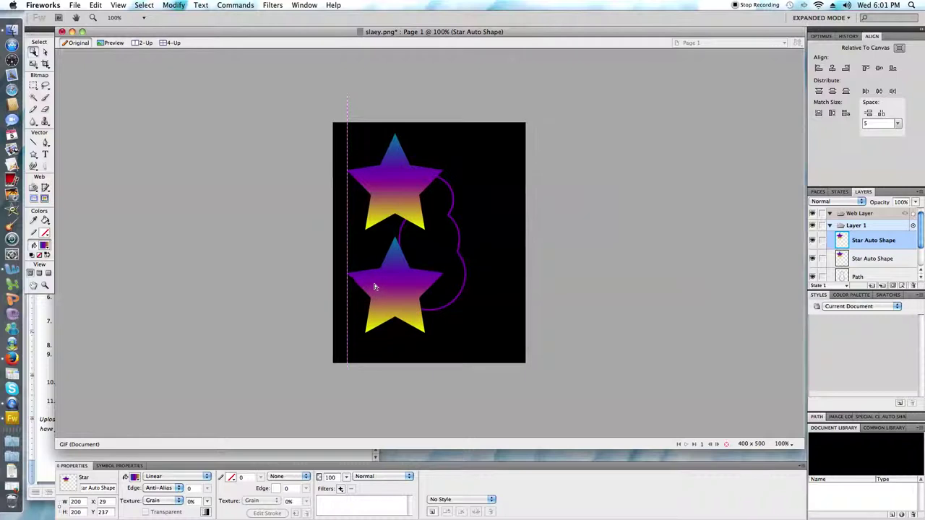
Step: Space both stars 20 pixels apart vertically and align them to the canvas's left edge
{"action": "left_click", "coordinate": [402, 215]}
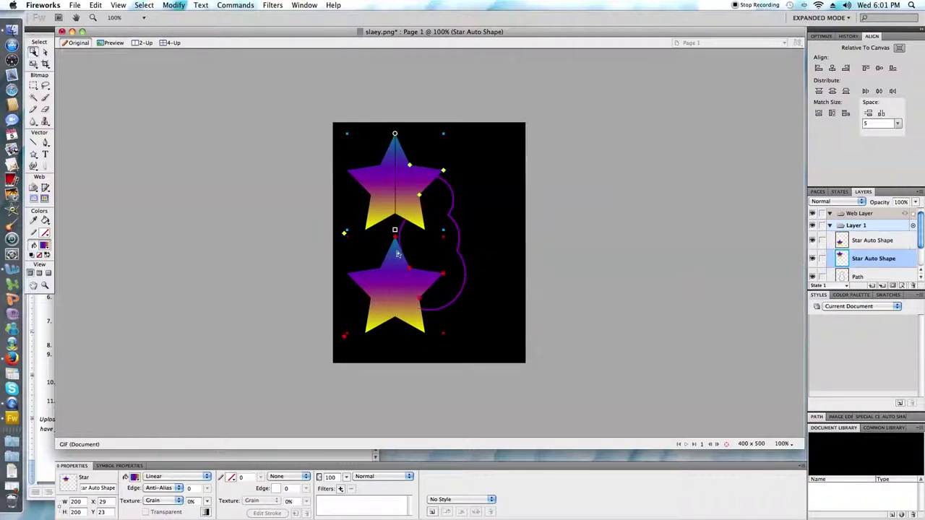
{"action": "left_click", "coordinate": [399, 276], "text": "shift"}
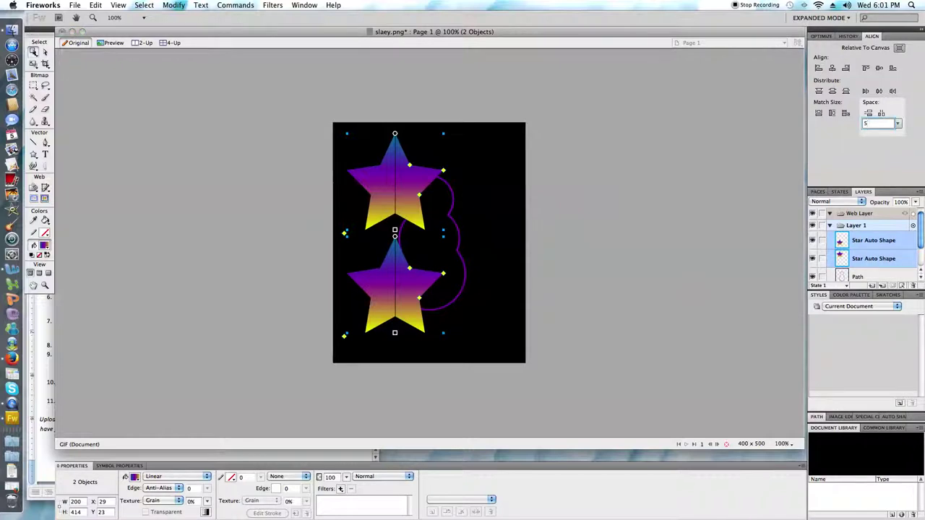
{"action": "type", "text": "20"}
{"action": "left_click", "coordinate": [868, 114]}
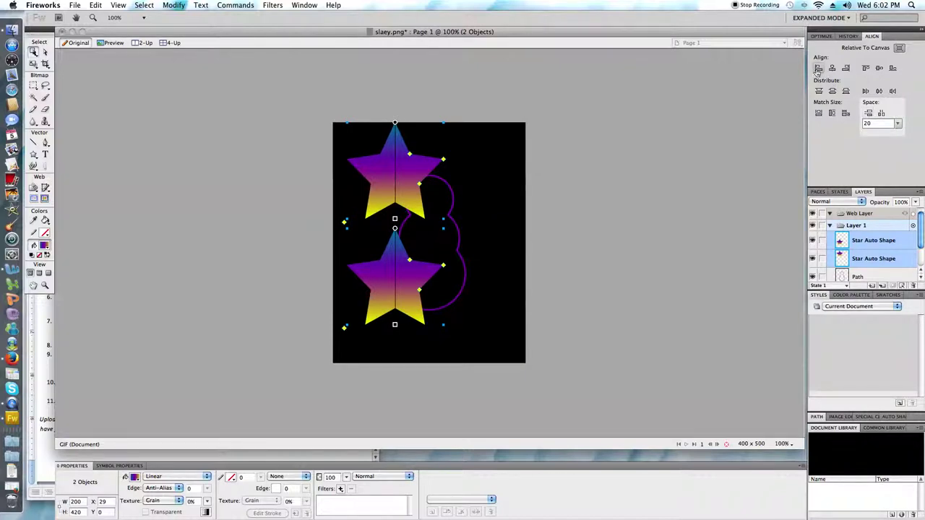
{"action": "left_click", "coordinate": [818, 68]}
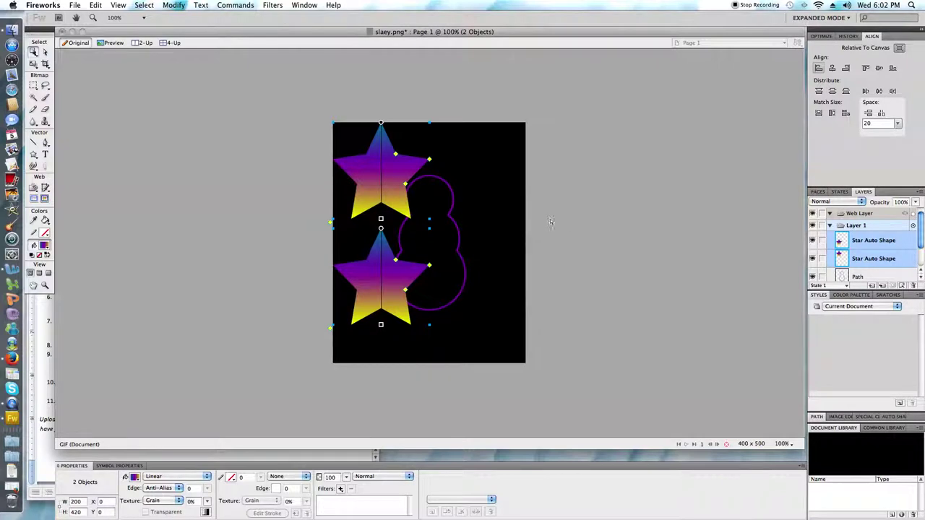
Step: Select only the lower star and switch to the Word instructions
{"action": "left_click", "coordinate": [611, 256]}
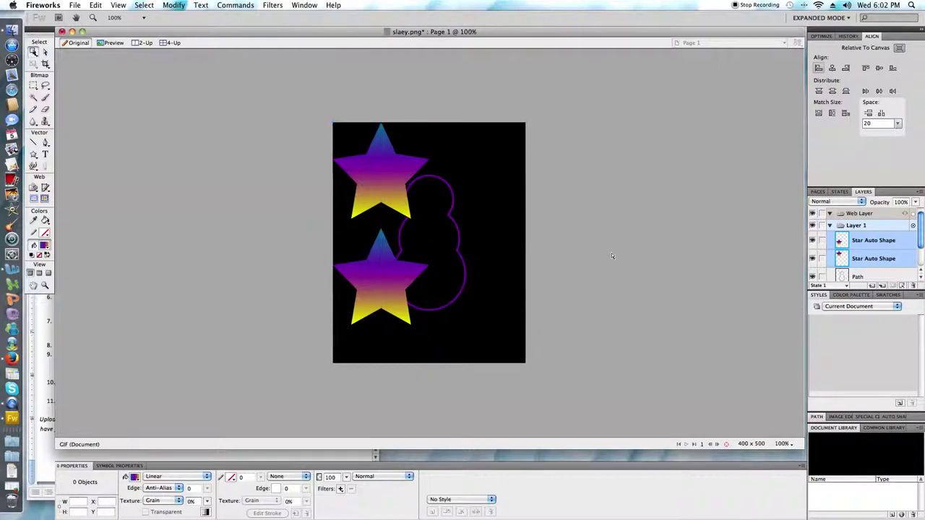
{"action": "left_click", "coordinate": [403, 285]}
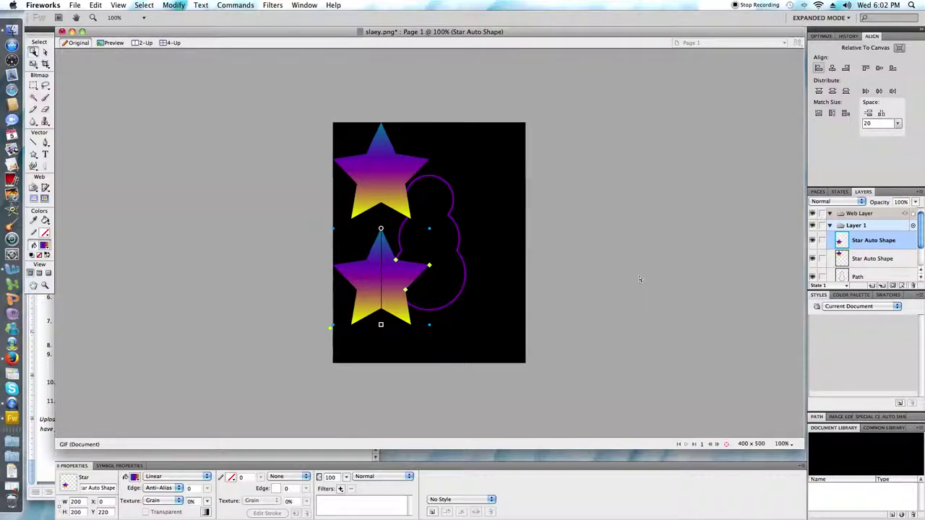
{"action": "key", "text": "super+Tab"}
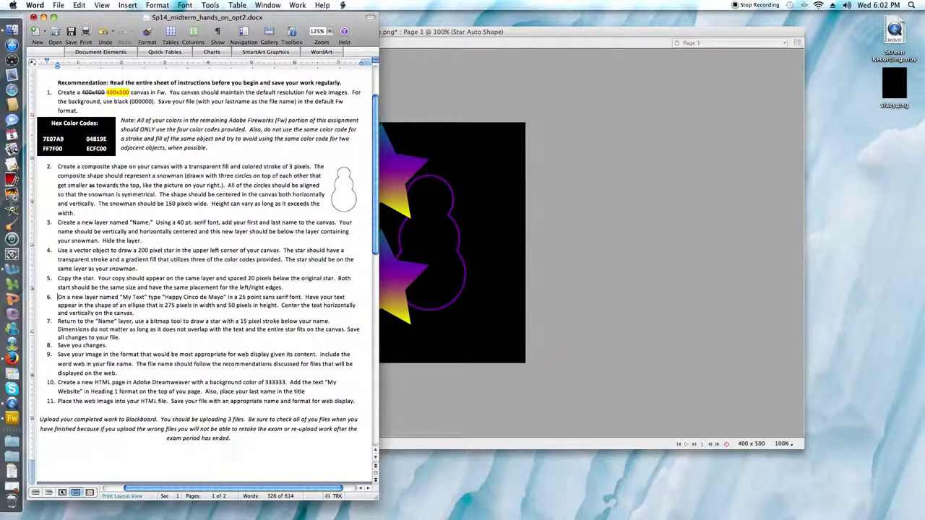
Step: Highlight instruction 6 about the Happy Cinco de Mayo text, then return to Fireworks
{"action": "left_click_drag", "start_coordinate": [58, 297], "coordinate": [135, 313]}
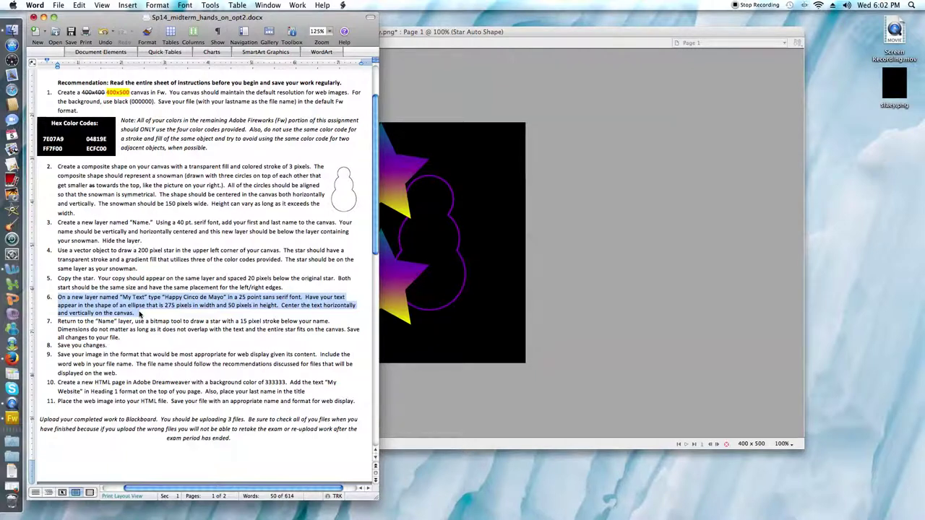
{"action": "left_click", "coordinate": [448, 325]}
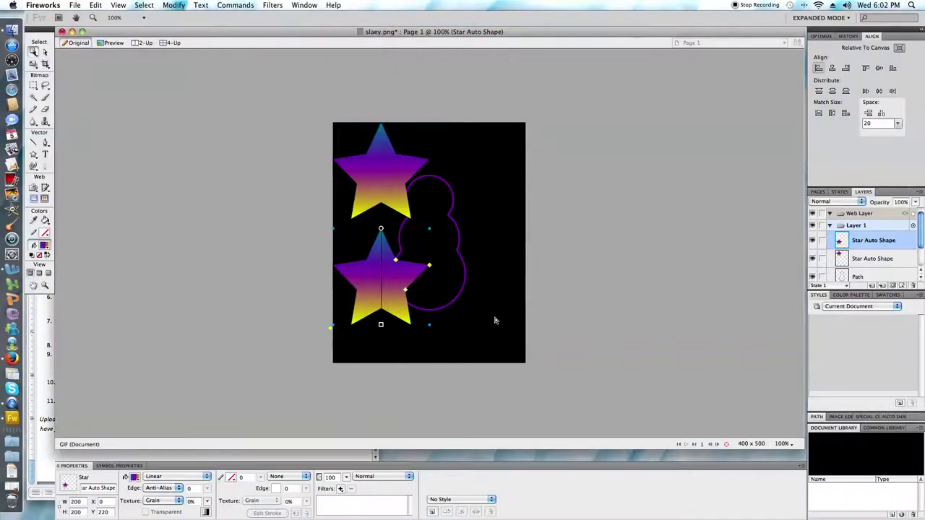
Step: Type 'Happy Cinco de Mayo' in a new text box on the canvas
{"action": "left_click", "coordinate": [44, 155]}
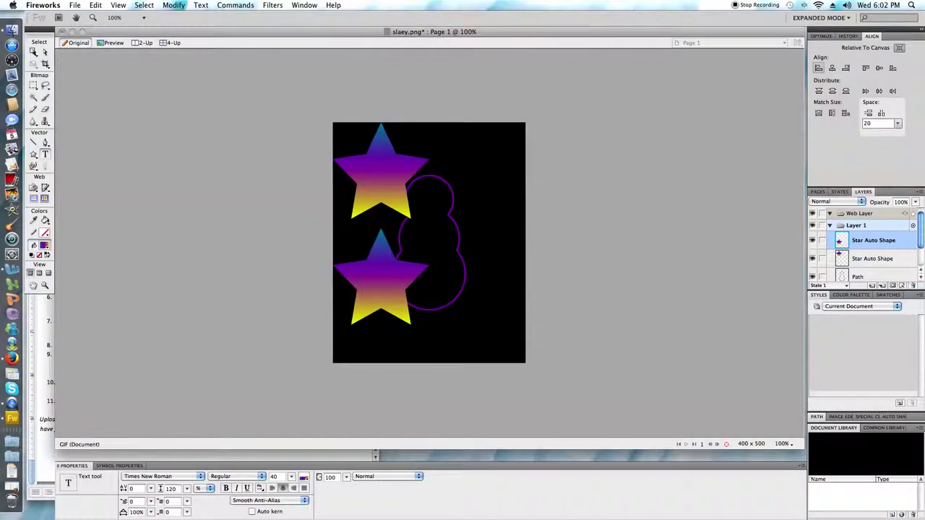
{"action": "left_click", "coordinate": [377, 217]}
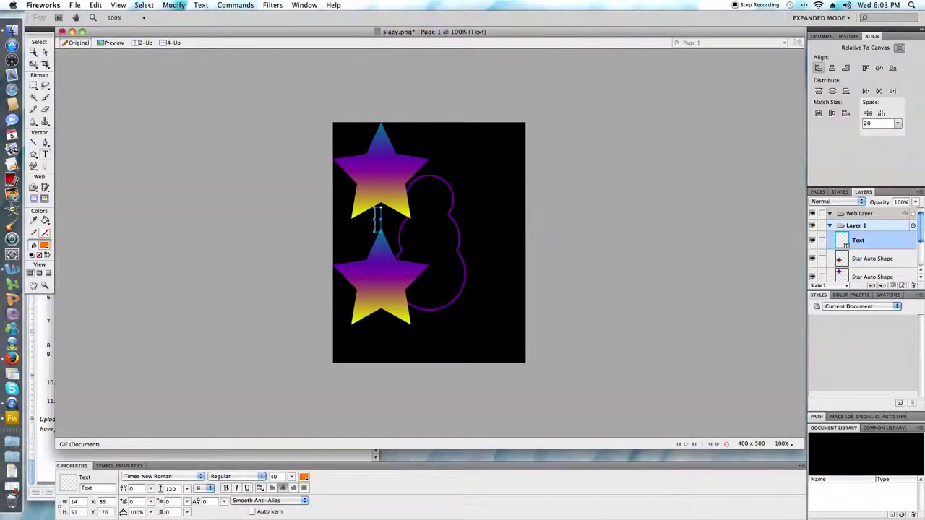
{"action": "type", "text": "Happy Cinc"}
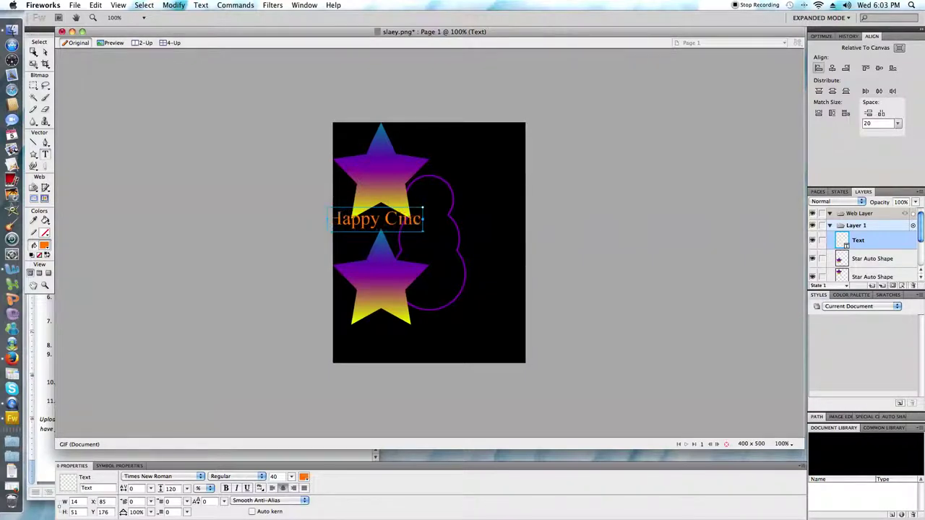
{"action": "type", "text": "o de"}
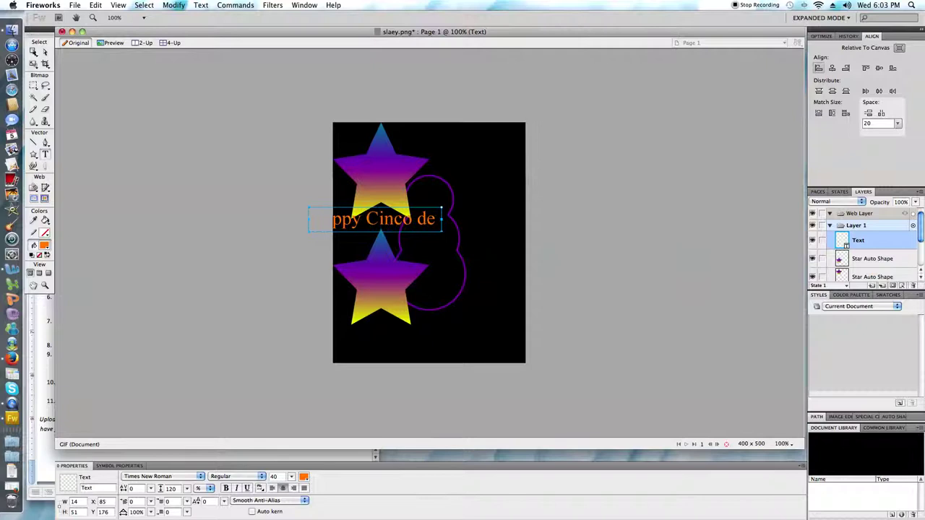
{"action": "type", "text": " Mayo"}
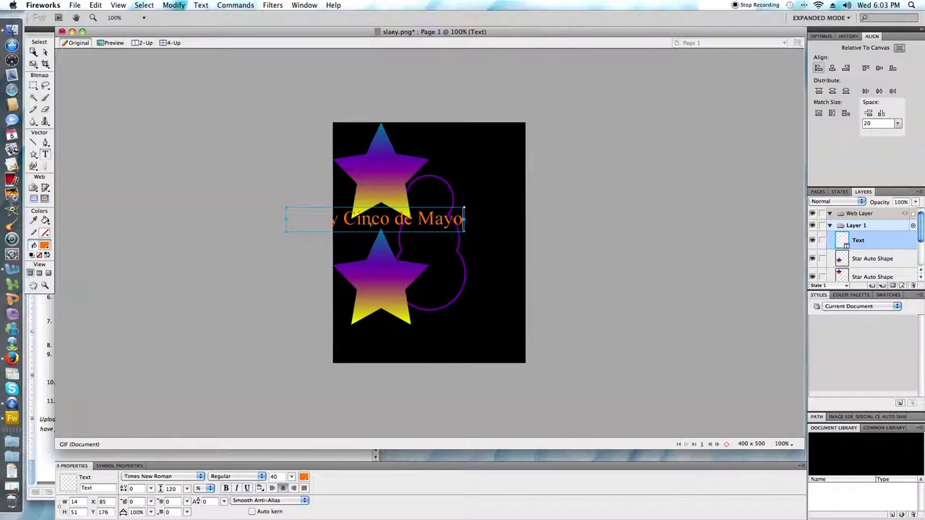
Step: Add a new layer, move the text object into it, and rename it 'My Text'
{"action": "left_click", "coordinate": [871, 287]}
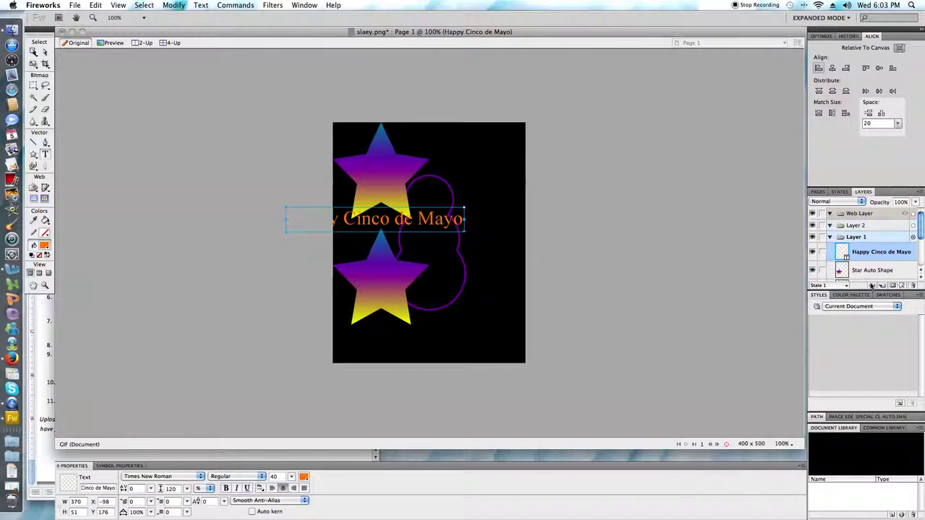
{"action": "double_click", "coordinate": [863, 226]}
{"action": "type", "text": "Text"}
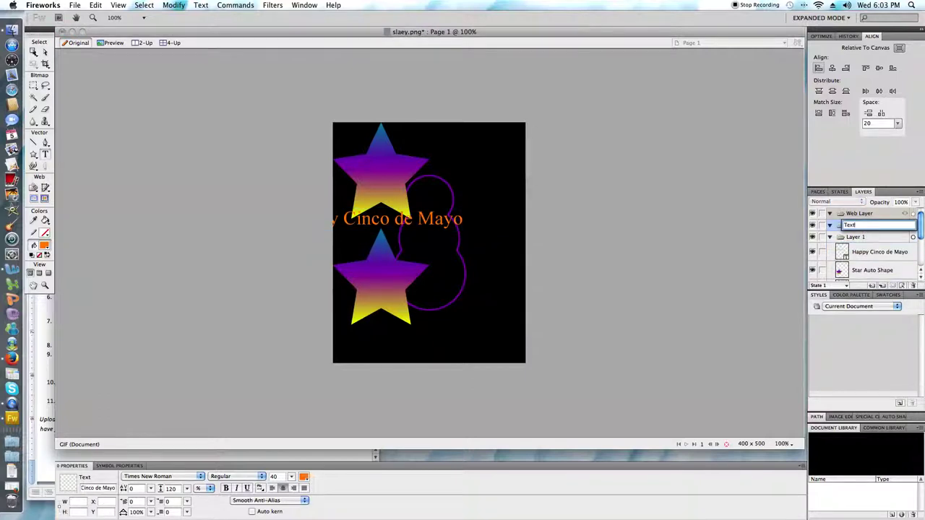
{"action": "key", "text": "Return"}
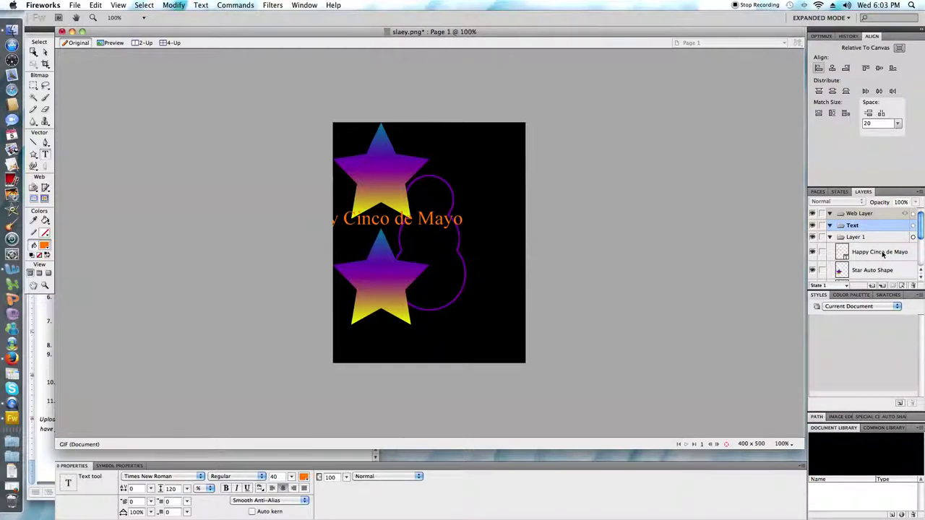
{"action": "left_click", "coordinate": [882, 253]}
{"action": "left_click_drag", "start_coordinate": [880, 230], "coordinate": [880, 230]}
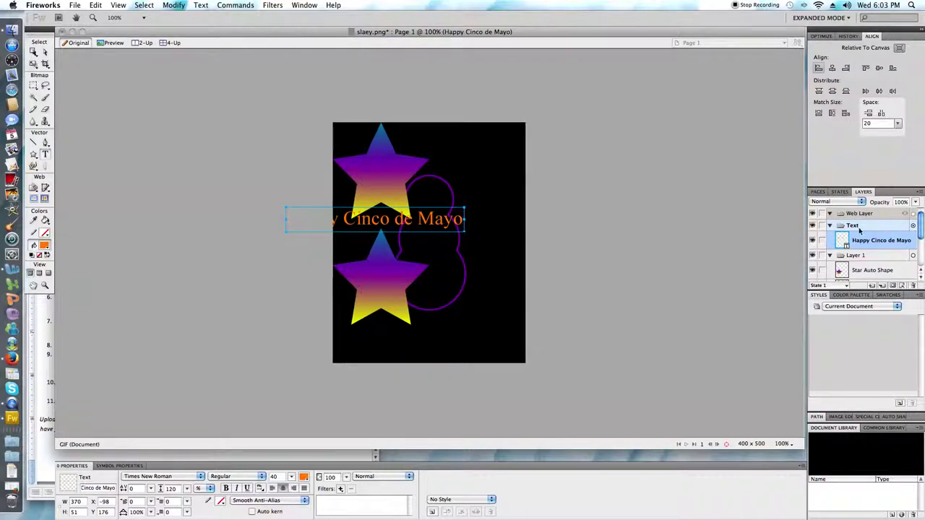
{"action": "double_click", "coordinate": [880, 230]}
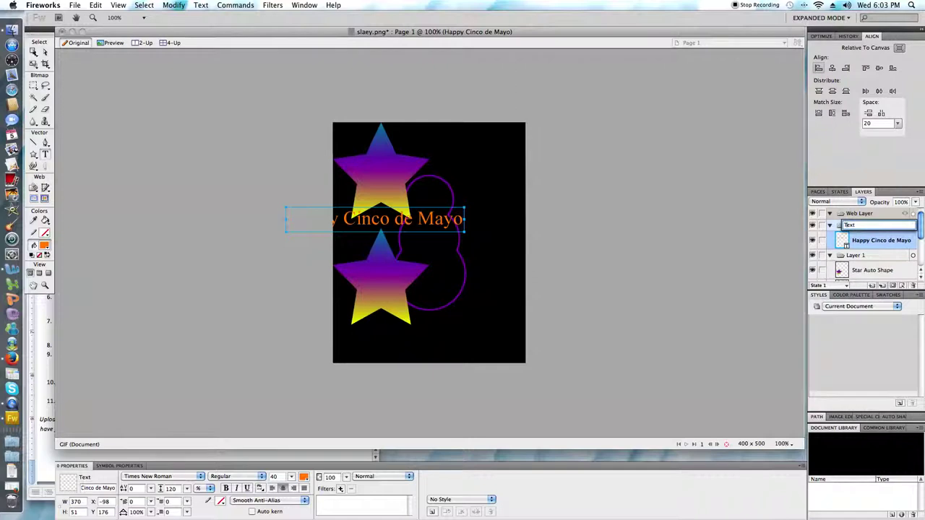
{"action": "type", "text": "My"}
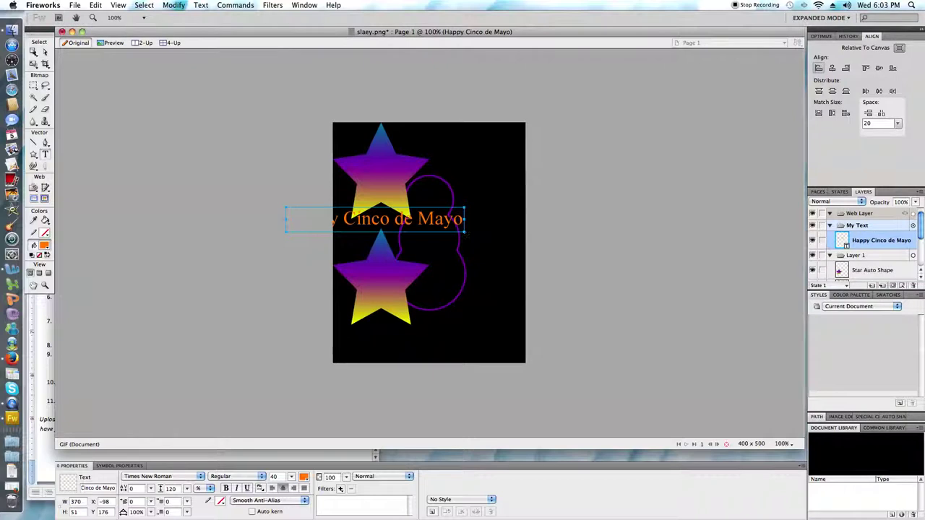
Step: Make the Happy Cinco de Mayo text 25 pt Arial and drag it to the canvas centre
{"action": "double_click", "coordinate": [458, 225]}
{"action": "left_click", "coordinate": [458, 225]}
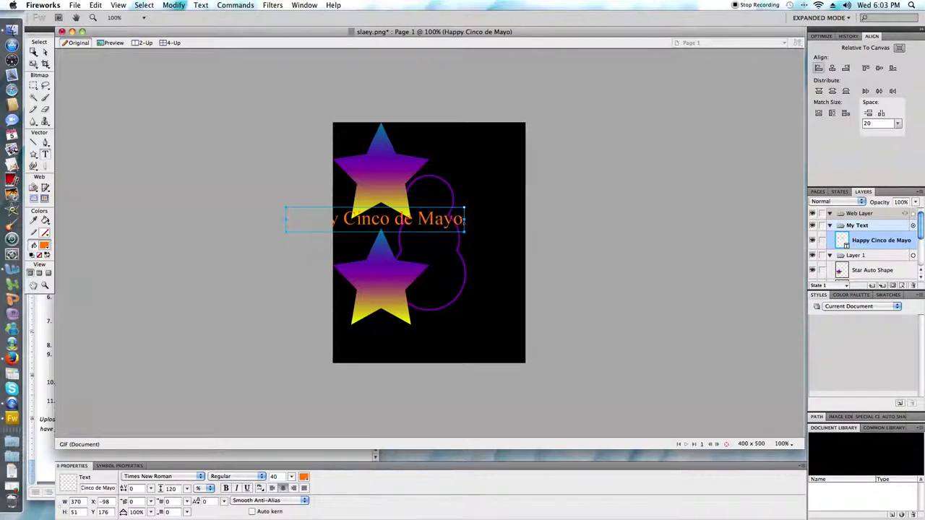
{"action": "left_click_drag", "start_coordinate": [462, 223], "coordinate": [288, 232]}
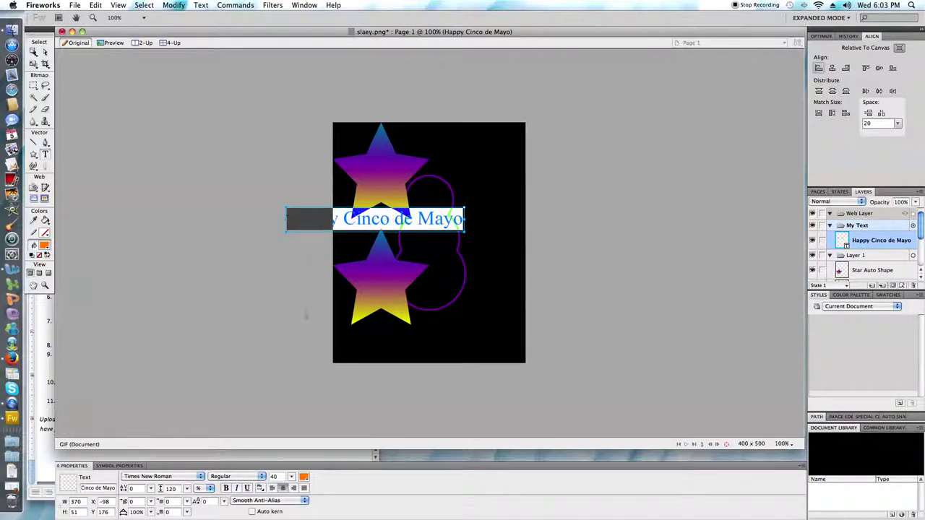
{"action": "left_click", "coordinate": [274, 477]}
{"action": "type", "text": "25"}
{"action": "key", "text": "Return"}
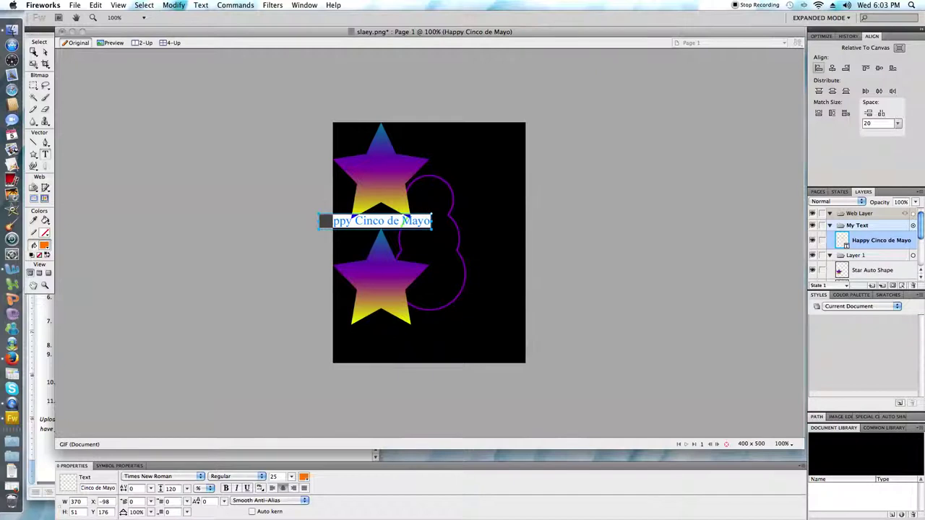
{"action": "left_click", "coordinate": [201, 476]}
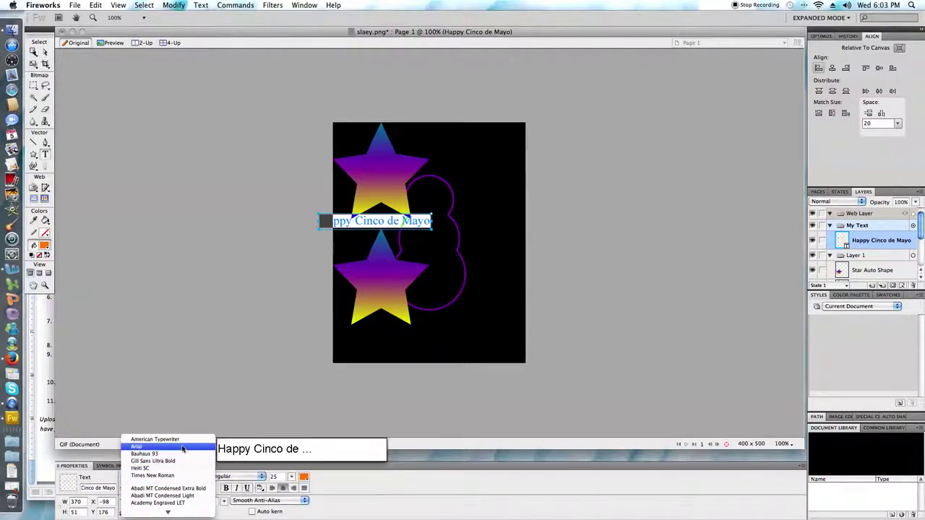
{"action": "left_click", "coordinate": [183, 449]}
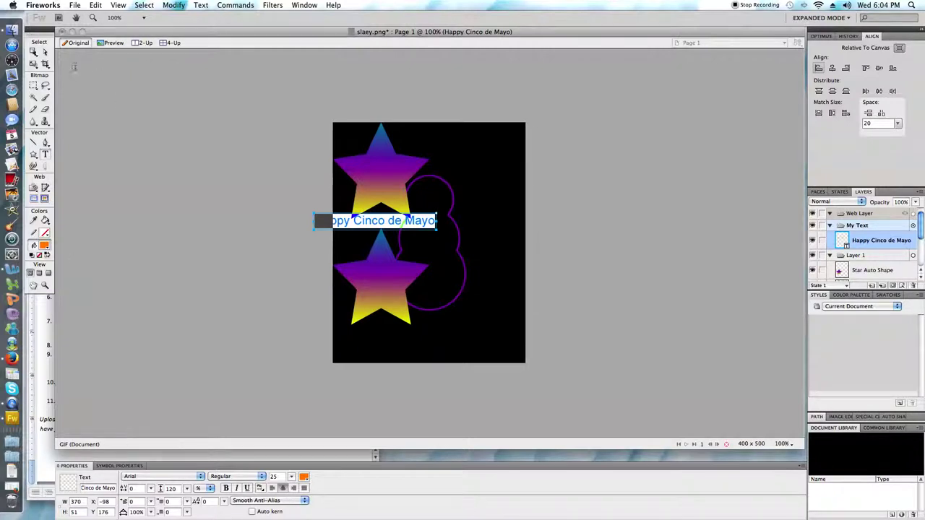
{"action": "left_click", "coordinate": [34, 53]}
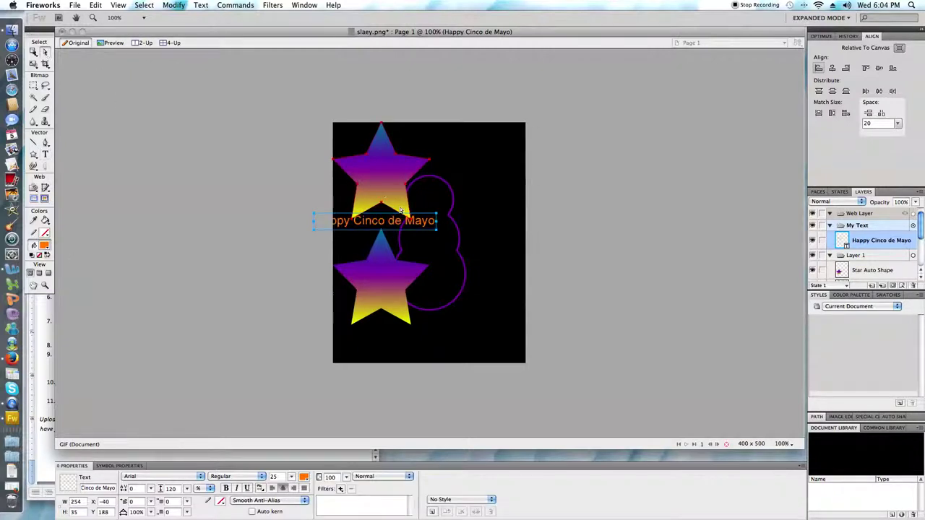
{"action": "left_click_drag", "start_coordinate": [389, 222], "coordinate": [441, 228]}
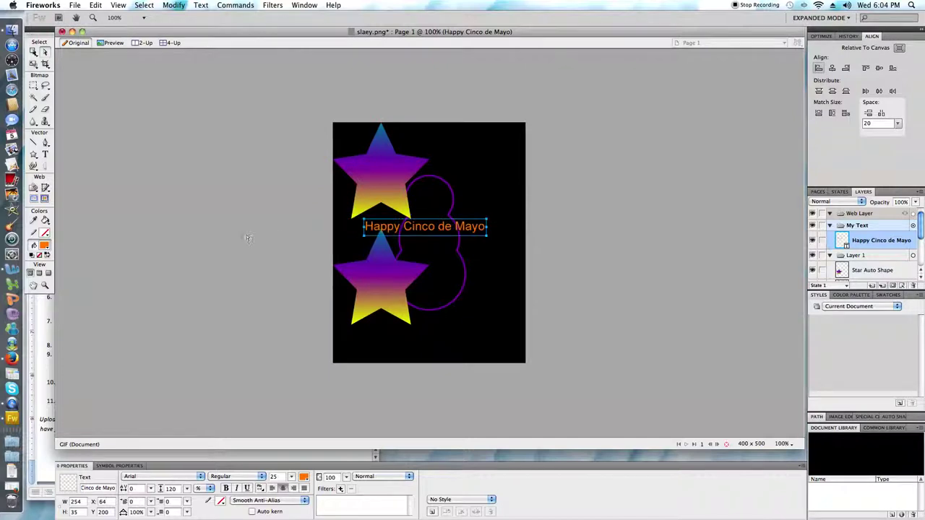
Step: Draw an orange ellipse over the top star and size it 275 × 50 px
{"action": "left_click", "coordinate": [34, 155]}
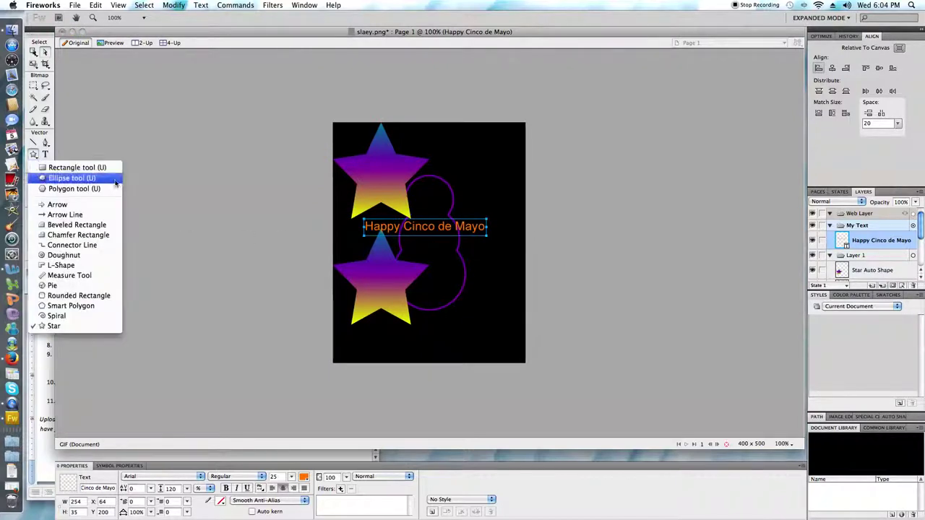
{"action": "left_click", "coordinate": [69, 178]}
{"action": "left_click_drag", "start_coordinate": [367, 159], "coordinate": [499, 206]}
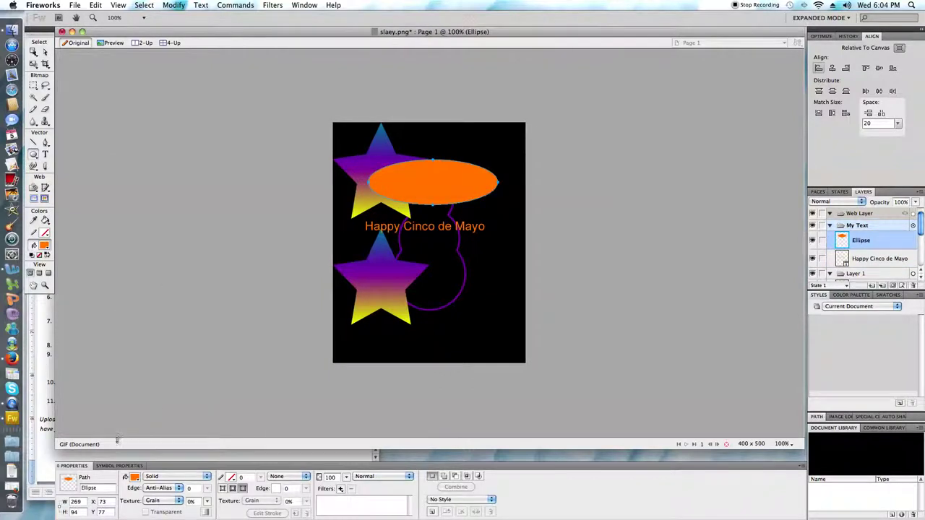
{"action": "left_click", "coordinate": [75, 500]}
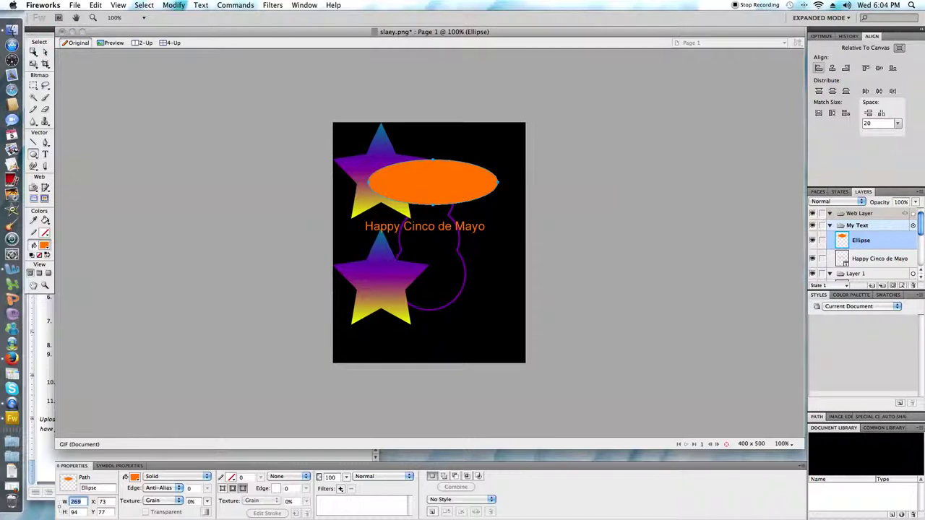
{"action": "type", "text": "275"}
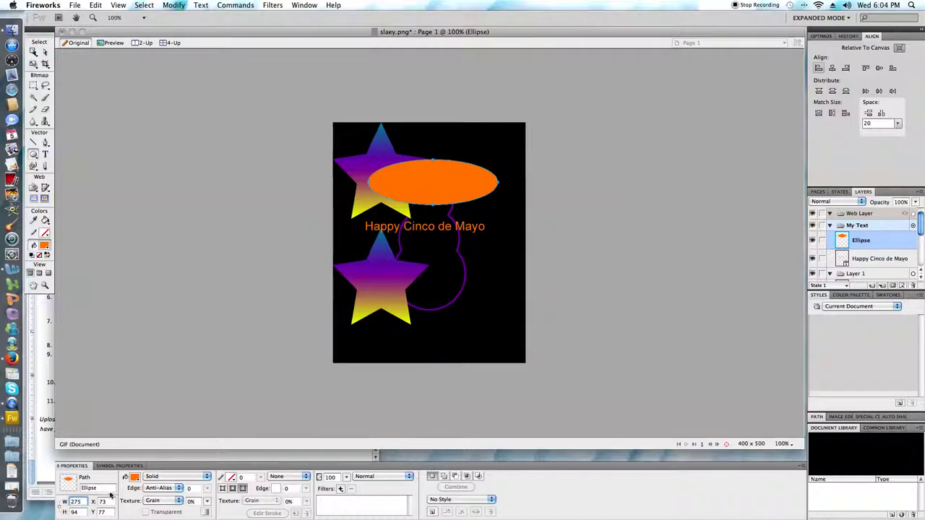
{"action": "key", "text": "Tab"}
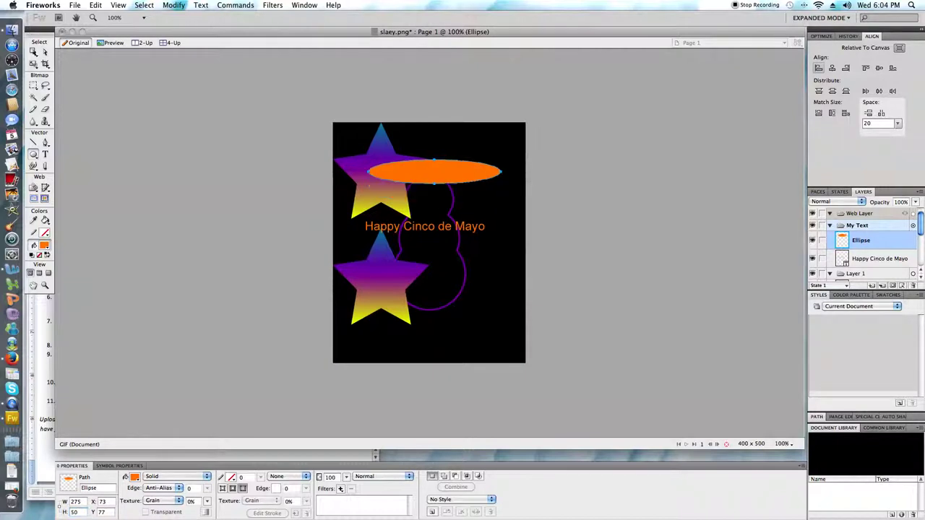
{"action": "key", "text": "Return"}
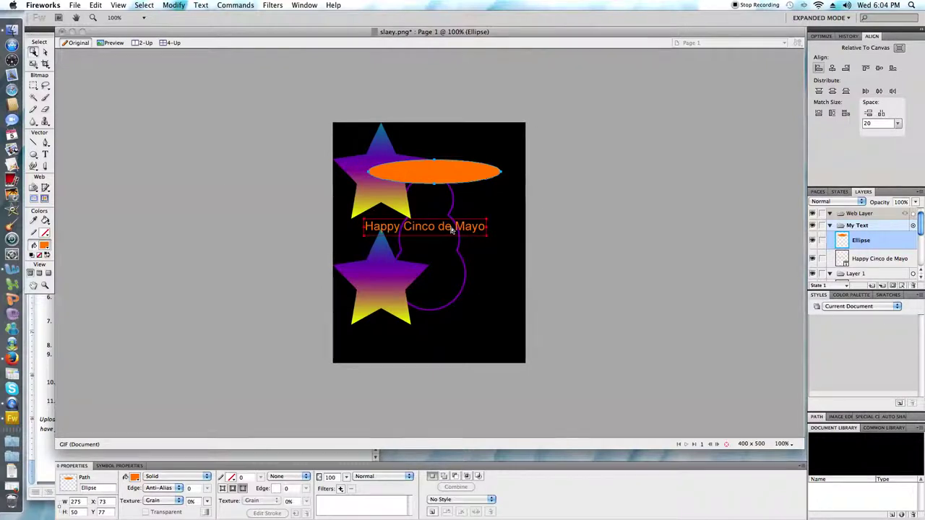
Step: Attach the Happy Cinco de Mayo text to the ellipse path
{"action": "left_click", "coordinate": [451, 229], "text": "shift"}
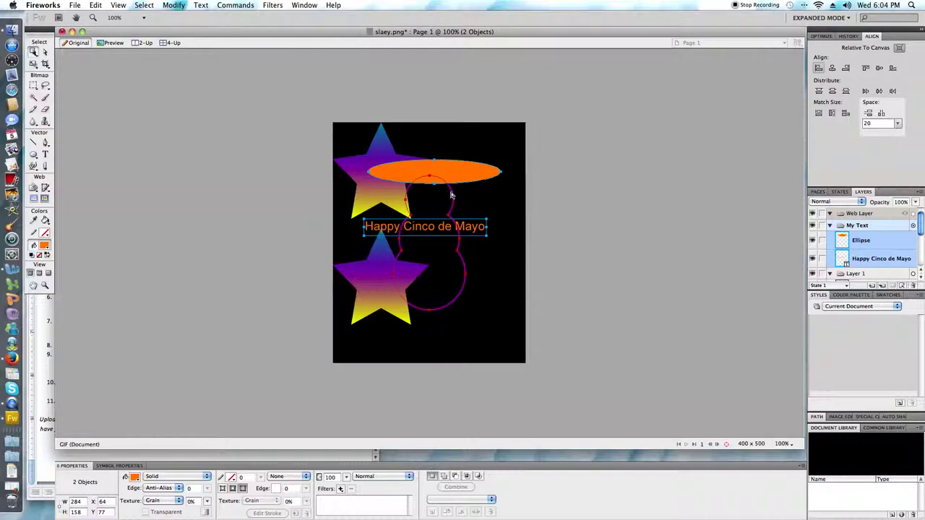
{"action": "left_click", "coordinate": [202, 6]}
{"action": "mouse_move", "coordinate": [210, 36]}
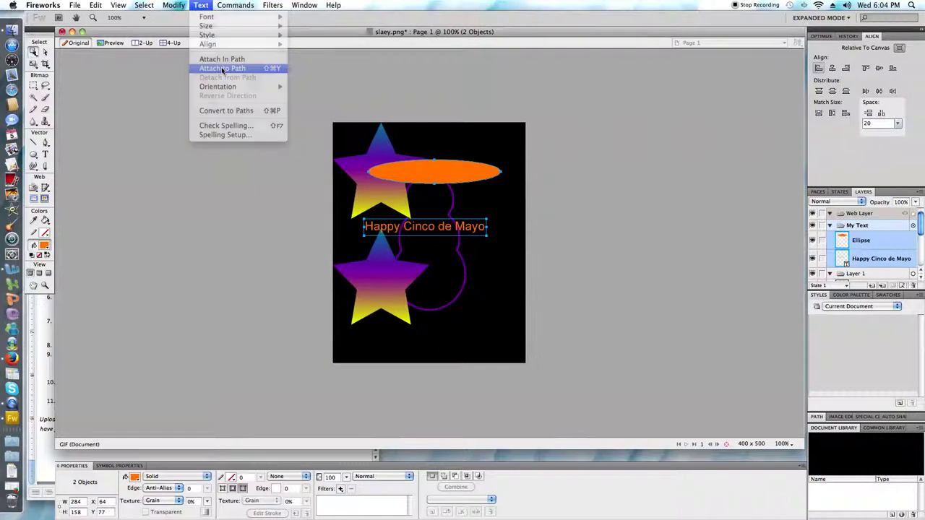
{"action": "left_click", "coordinate": [222, 69]}
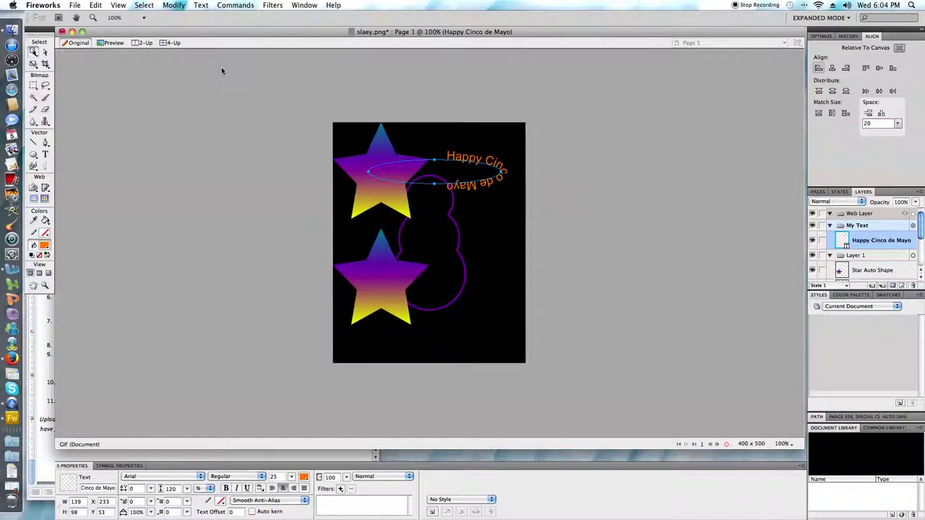
Step: Centre the curved text horizontally and vertically on the canvas, then deselect it
{"action": "left_click", "coordinate": [832, 69]}
{"action": "left_click", "coordinate": [879, 68]}
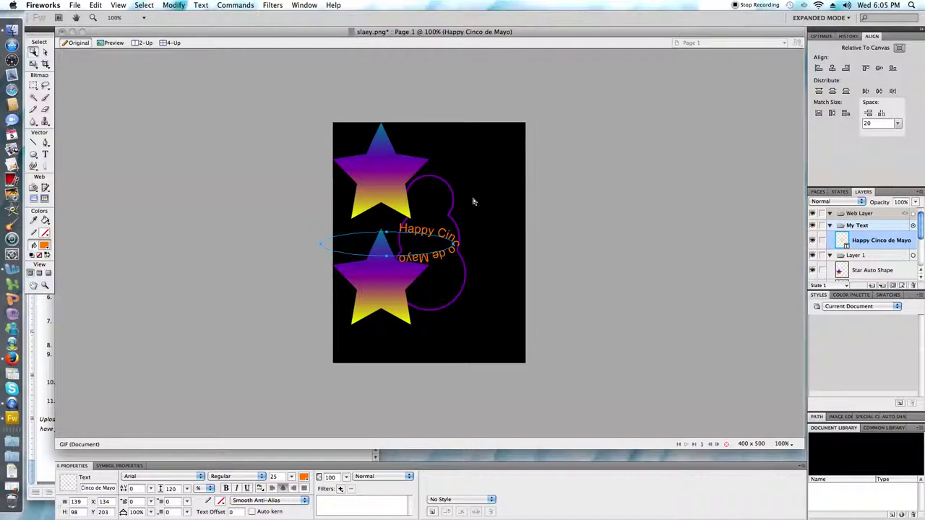
{"action": "left_click", "coordinate": [321, 243]}
{"action": "left_click", "coordinate": [442, 249]}
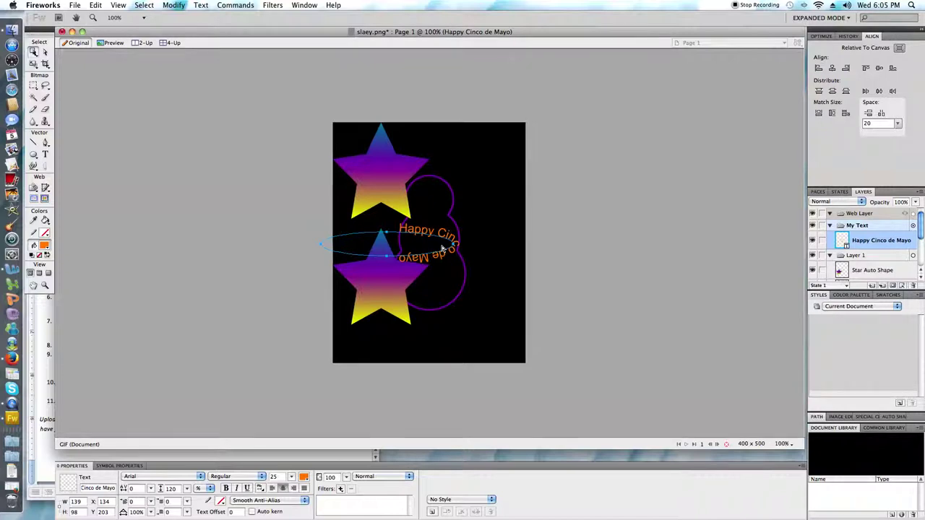
{"action": "left_click", "coordinate": [506, 268]}
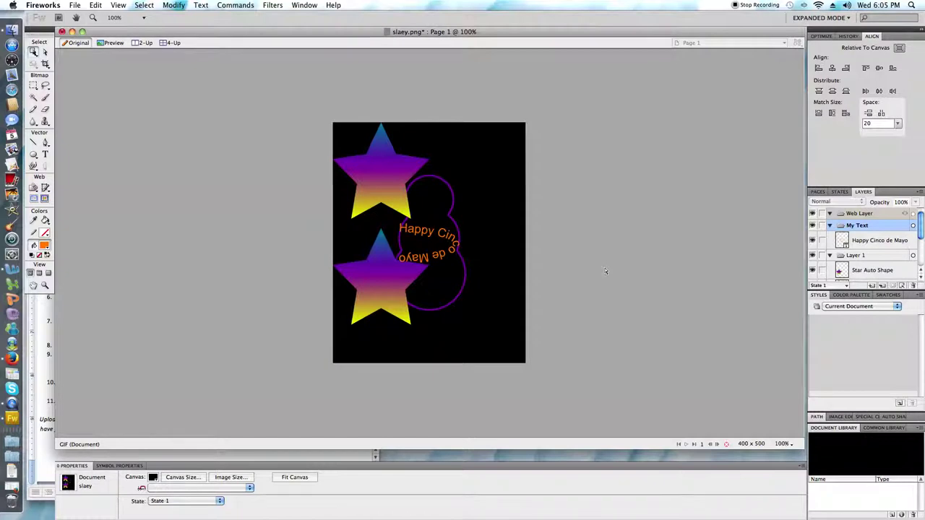
{"action": "left_click", "coordinate": [42, 379]}
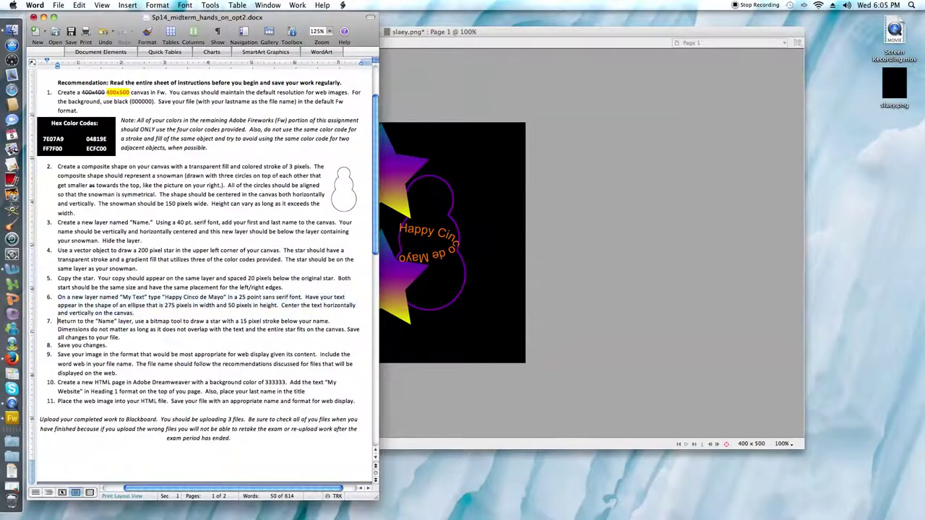
{"action": "left_click_drag", "start_coordinate": [58, 321], "coordinate": [121, 338]}
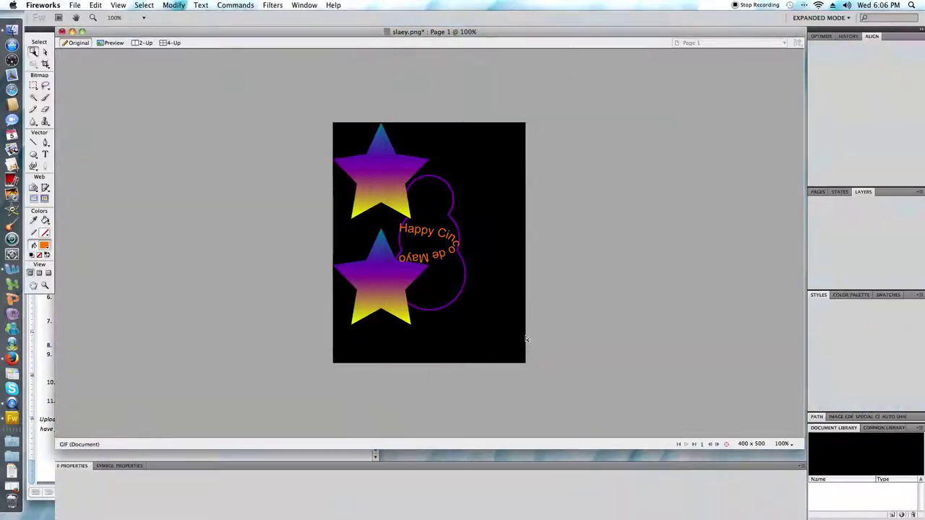
{"action": "left_click", "coordinate": [462, 347]}
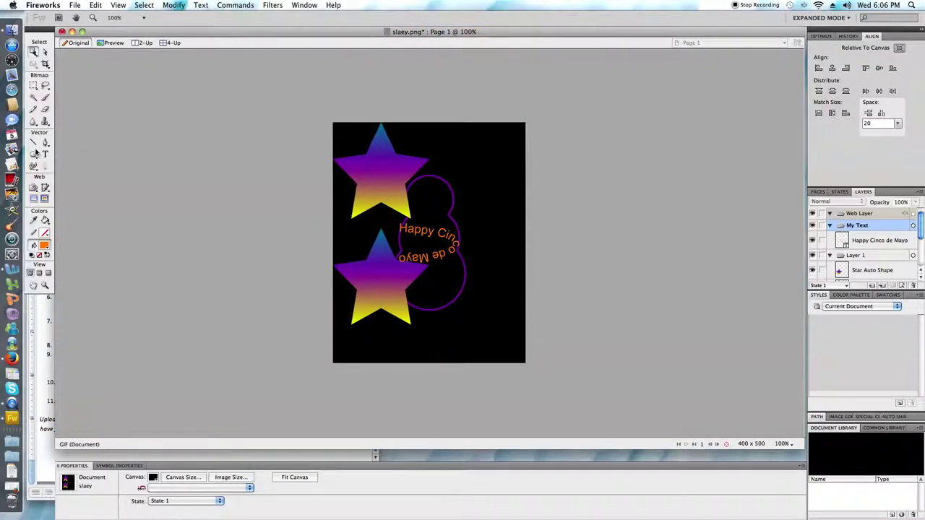
Step: Load the bitmap Brush with size 15 and purple stroke colour 7E07A9
{"action": "left_click", "coordinate": [45, 98]}
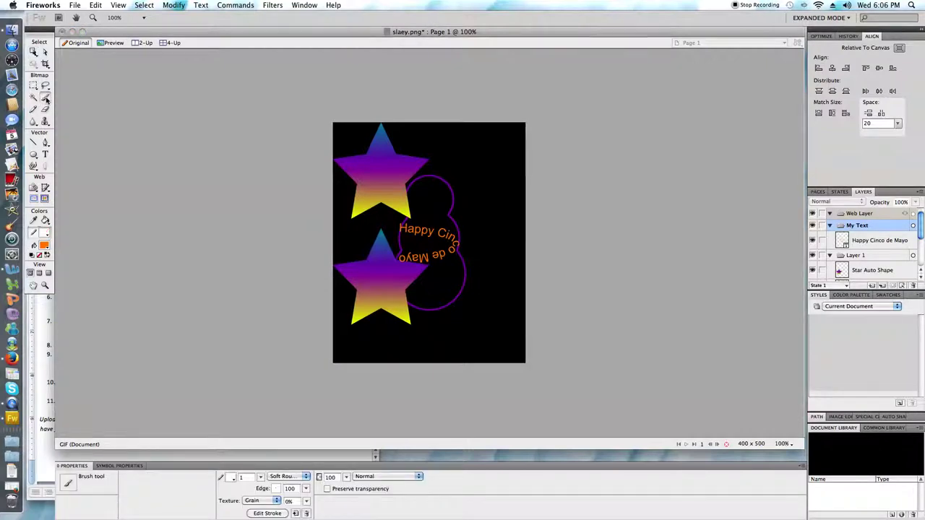
{"action": "left_click", "coordinate": [244, 478]}
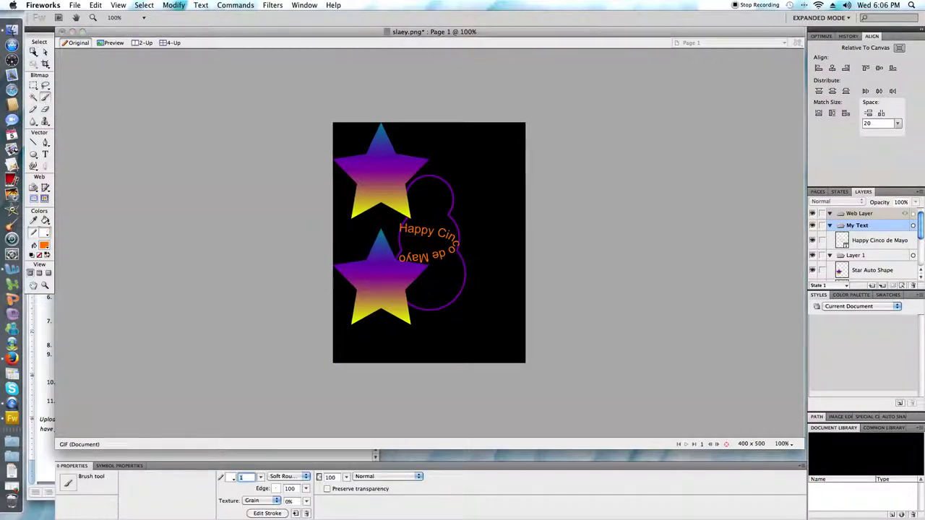
{"action": "type", "text": "5"}
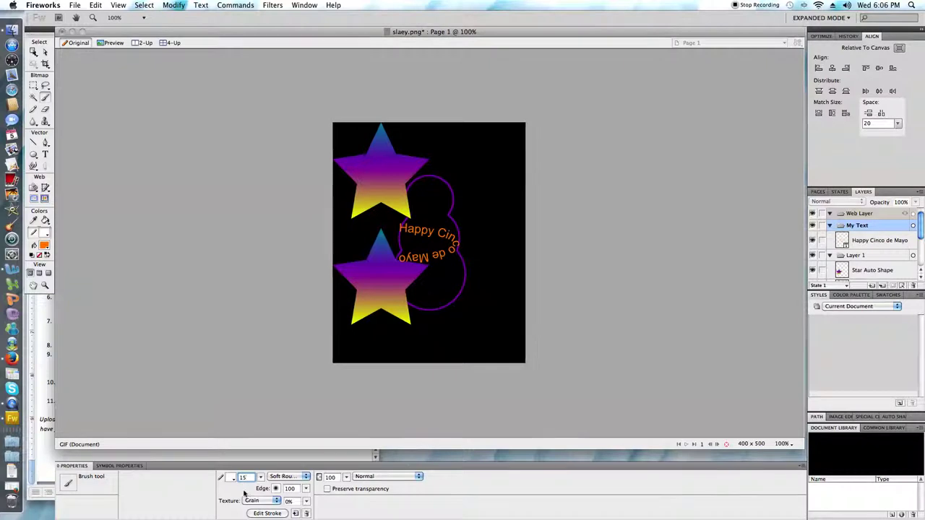
{"action": "left_click", "coordinate": [232, 478]}
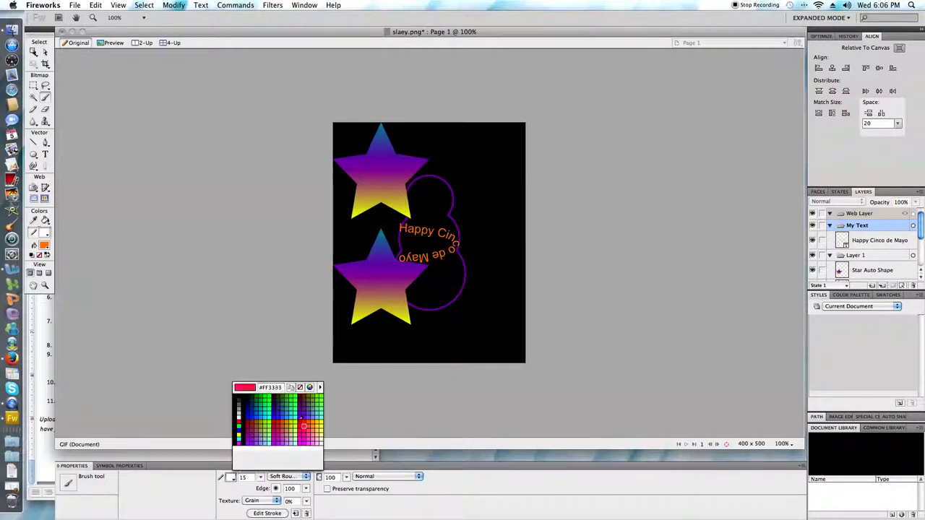
{"action": "left_click", "coordinate": [281, 389]}
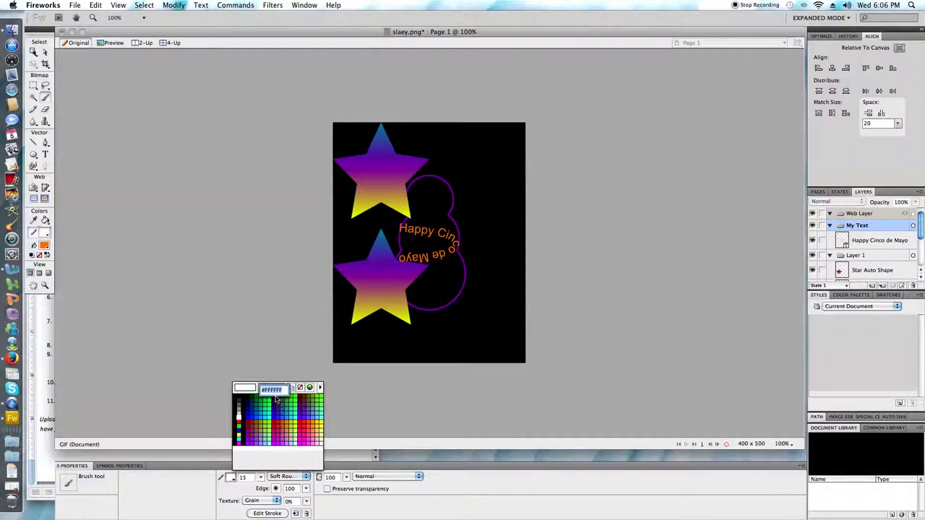
{"action": "type", "text": "7e07"}
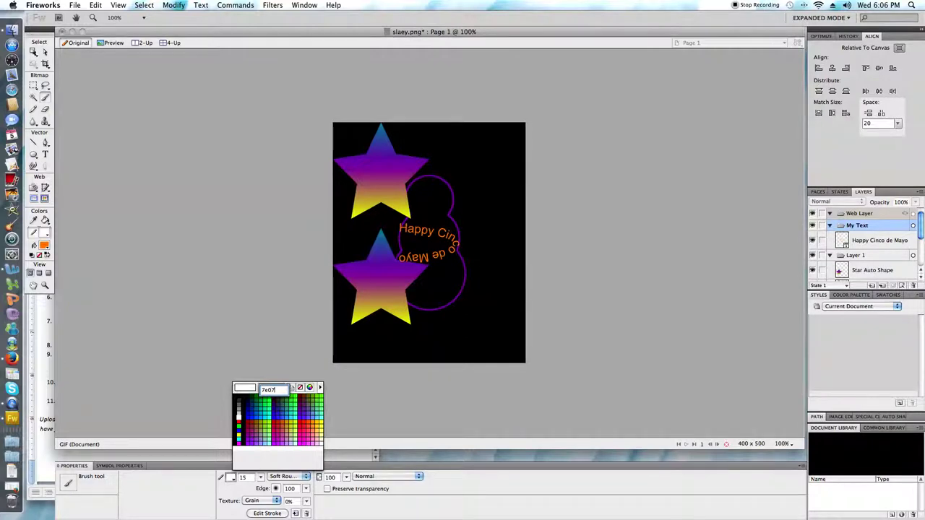
{"action": "type", "text": "a9"}
{"action": "key", "text": "Return"}
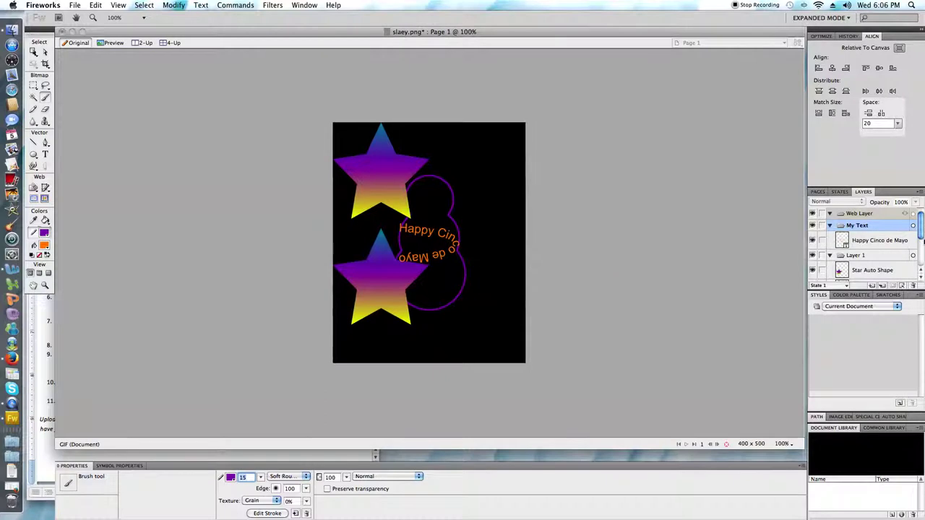
Step: Select the Name layer, paint a first stroke, and make the layer visible
{"action": "scroll", "coordinate": [922, 252], "scroll_direction": "down", "scroll_amount": 5}
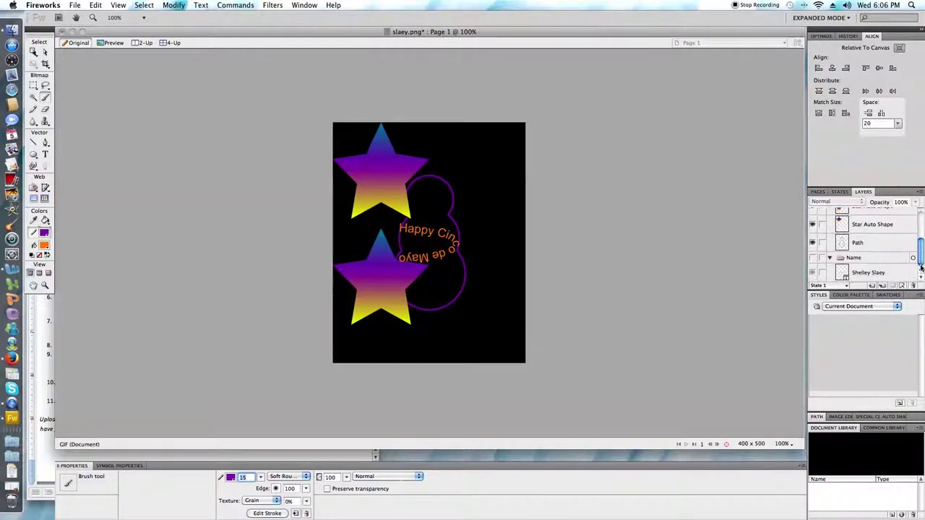
{"action": "left_click", "coordinate": [870, 258]}
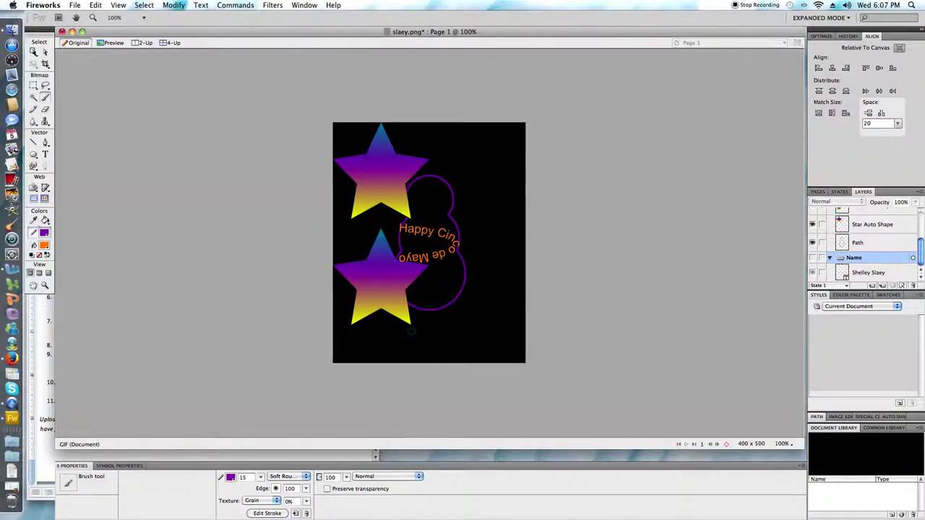
{"action": "left_click", "coordinate": [419, 334]}
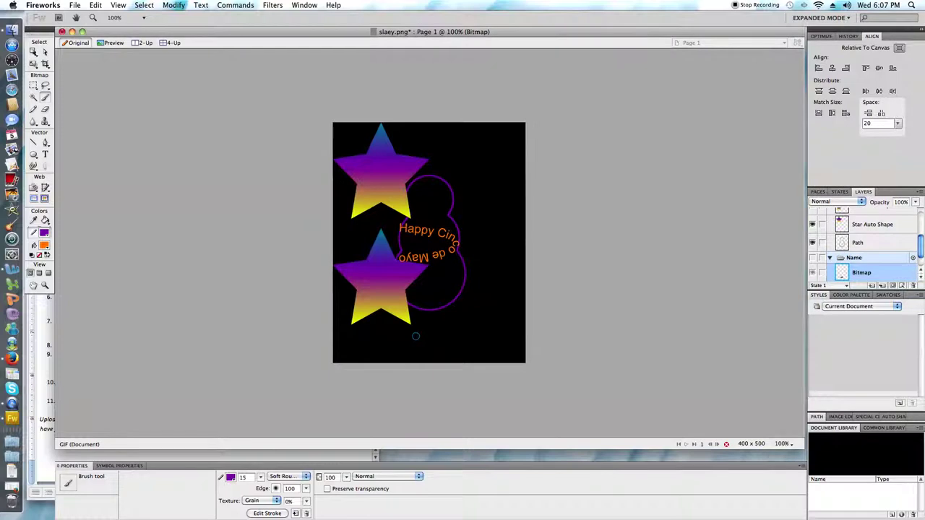
{"action": "left_click", "coordinate": [813, 258]}
Step: Delete the stray bitmap, paint the purple star below the lower star, then hide the Name layer
{"action": "scroll", "coordinate": [832, 254], "scroll_direction": "down", "scroll_amount": 1}
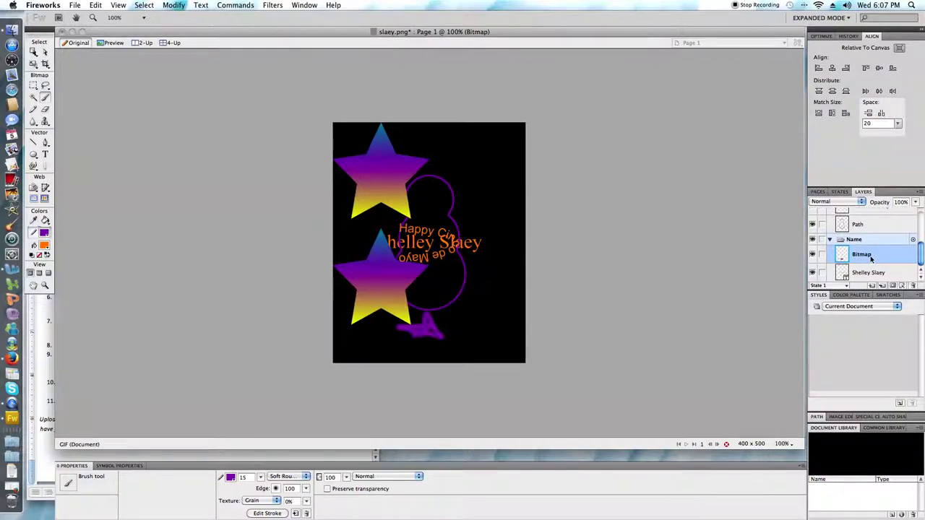
{"action": "left_click", "coordinate": [913, 286]}
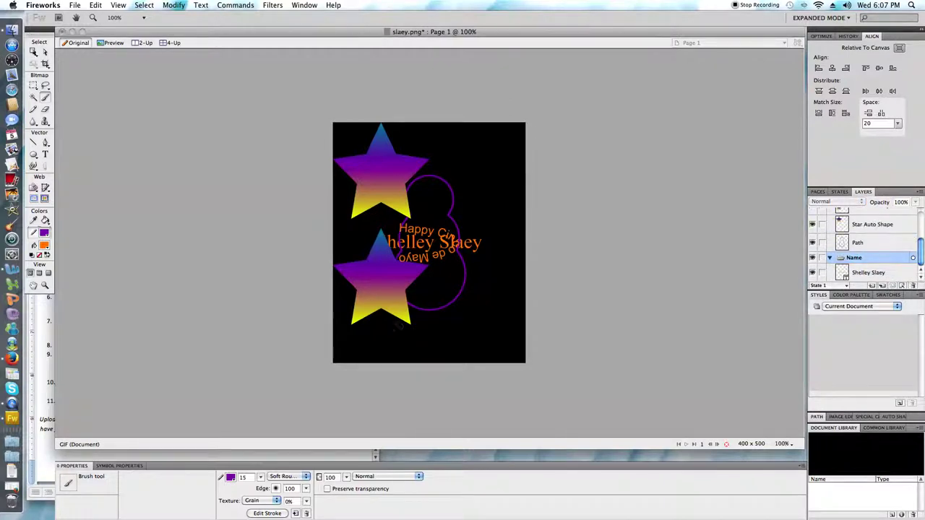
{"action": "mouse_move", "coordinate": [396, 326]}
{"action": "left_mouse_down"}
{"action": "mouse_move", "coordinate": [418, 287]}
{"action": "mouse_move", "coordinate": [453, 328]}
{"action": "mouse_move", "coordinate": [383, 309]}
{"action": "mouse_move", "coordinate": [449, 306]}
{"action": "mouse_move", "coordinate": [402, 329]}
{"action": "left_mouse_up"}
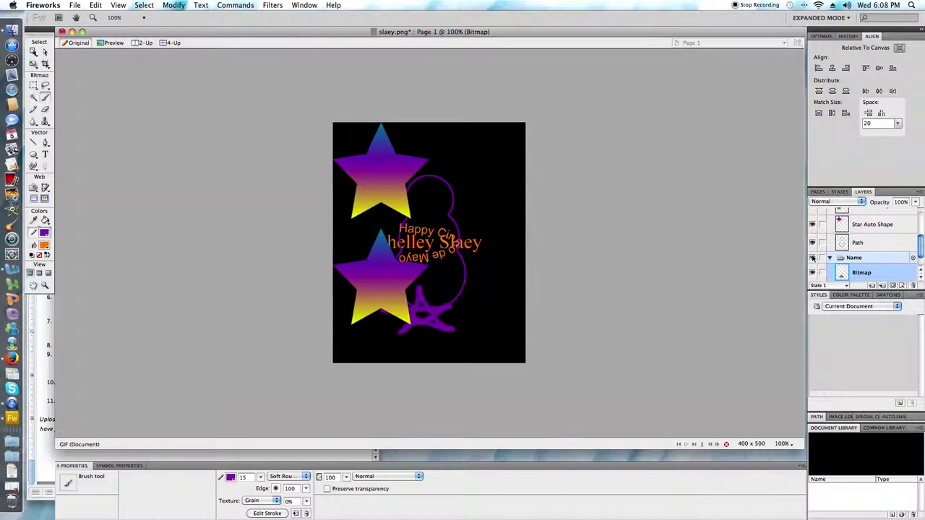
{"action": "left_click", "coordinate": [812, 258]}
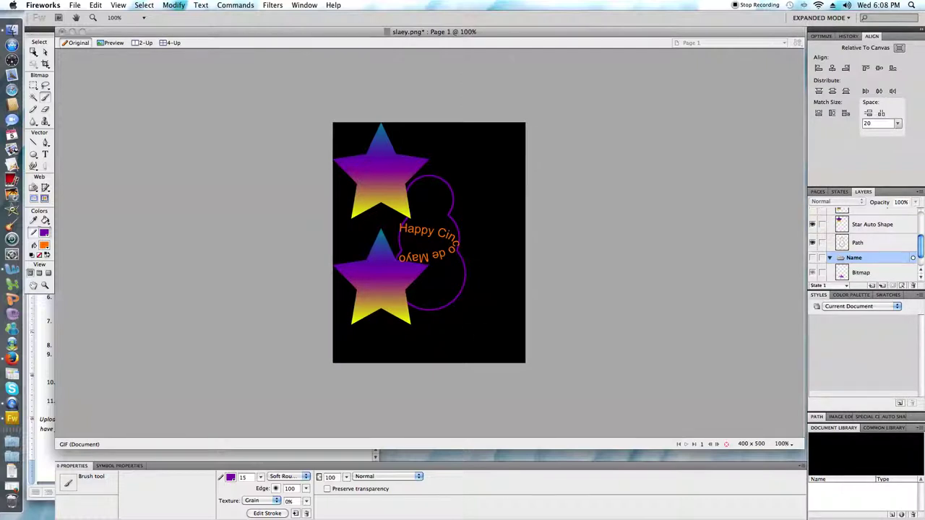
Step: Check step 8 in the Word instructions, then save slaey.png in Fireworks
{"action": "key", "text": "super+Tab"}
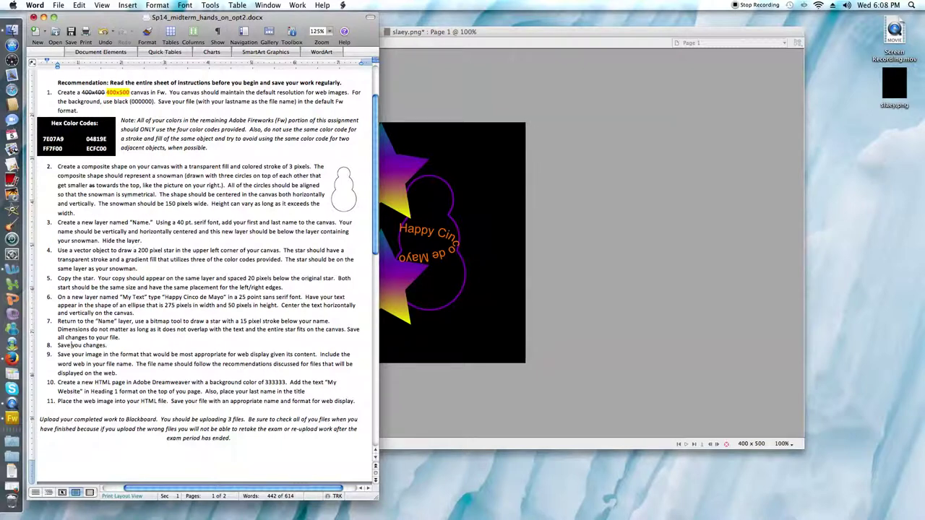
{"action": "left_click", "coordinate": [451, 327]}
{"action": "left_click", "coordinate": [75, 5]}
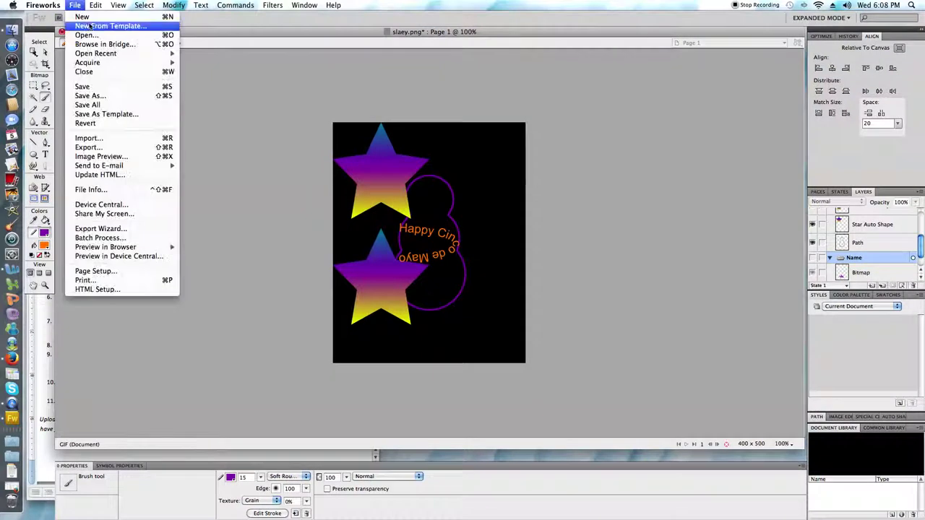
{"action": "left_click", "coordinate": [82, 86]}
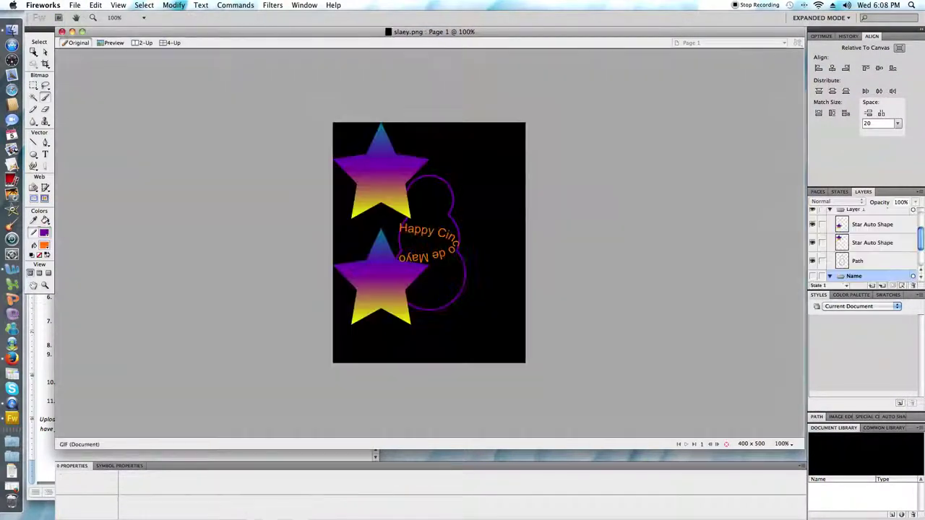